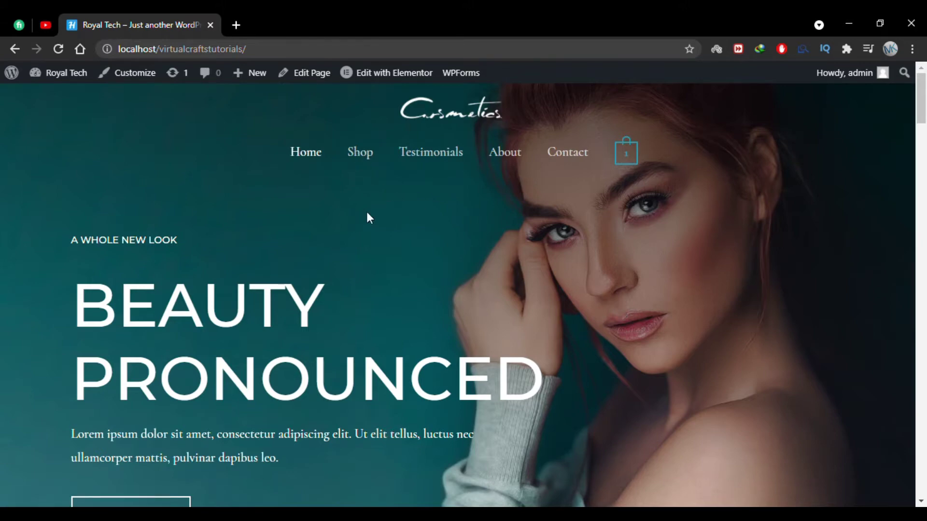
- Open the Royal Web Hosting With Free Domain Name product page from the store's shop
{"action": "left_click", "coordinate": [358, 167]}
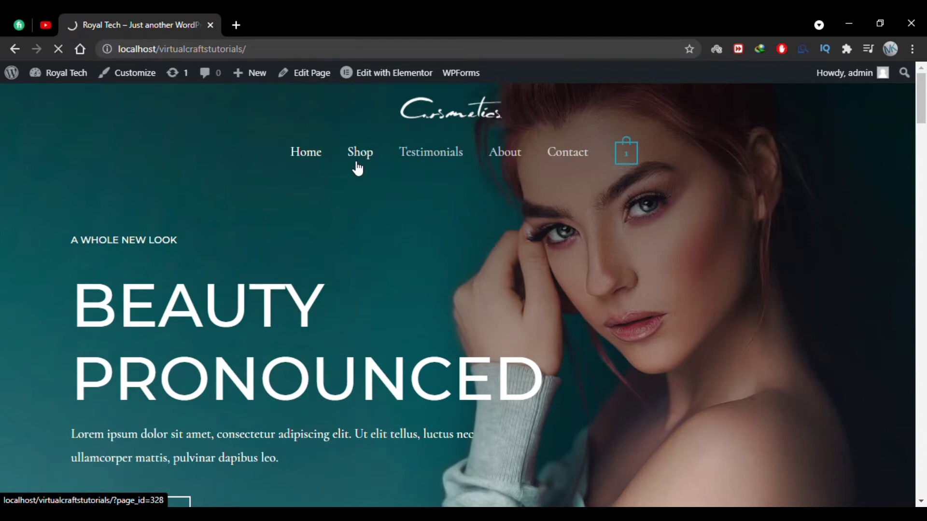
{"action": "scroll", "coordinate": [579, 285], "scroll_direction": "down", "scroll_amount": 12}
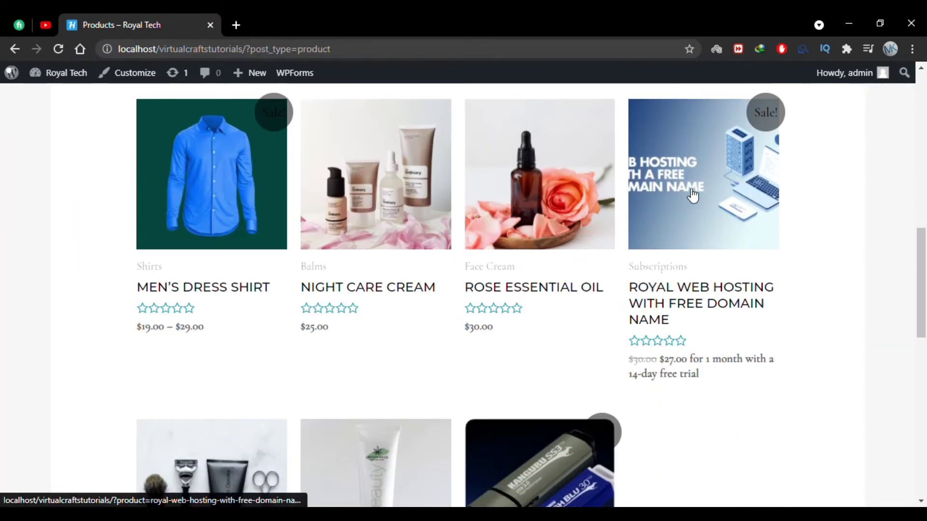
{"action": "left_click", "coordinate": [693, 196]}
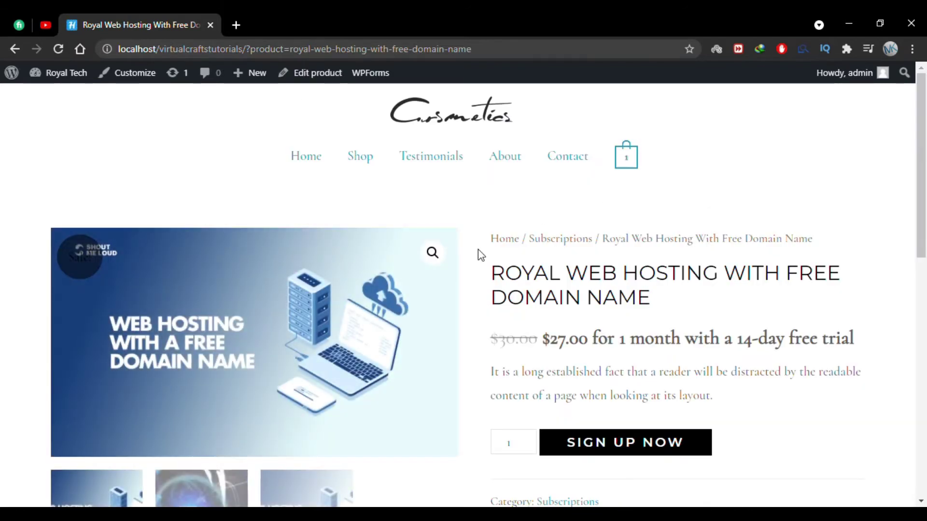
- Examine the web hosting product's sale price, billing period and free trial wording
{"action": "scroll", "coordinate": [478, 249], "scroll_direction": "down", "scroll_amount": 2}
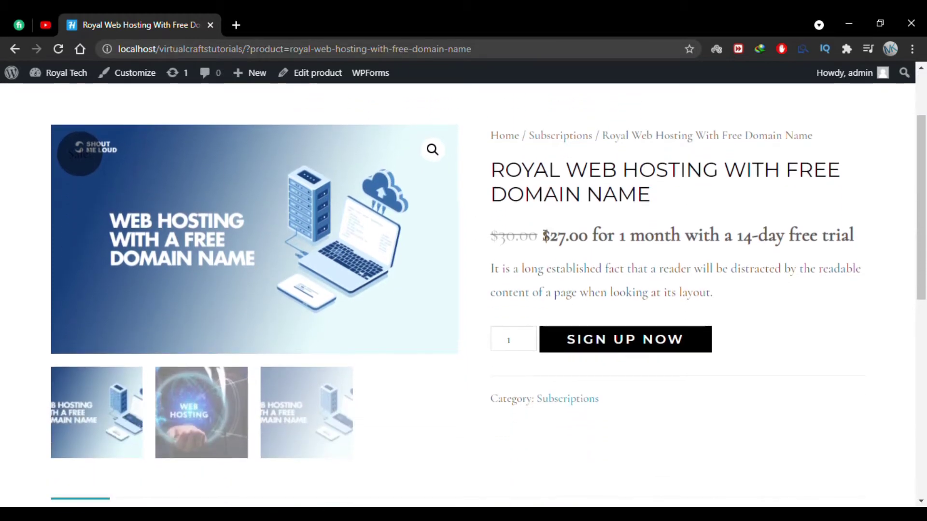
{"action": "left_click_drag", "start_coordinate": [545, 233], "coordinate": [585, 237]}
{"action": "left_click", "coordinate": [615, 237]}
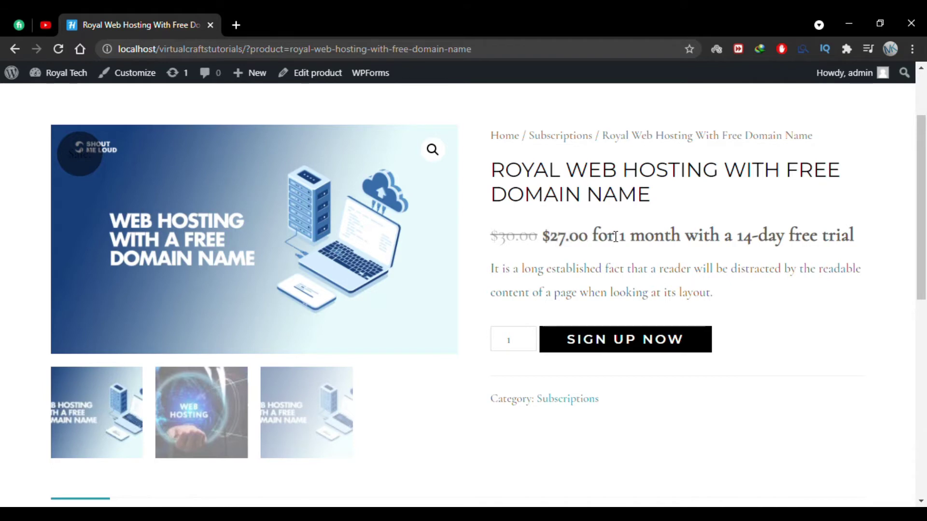
{"action": "left_click_drag", "start_coordinate": [741, 239], "coordinate": [855, 237]}
{"action": "left_click", "coordinate": [660, 233]}
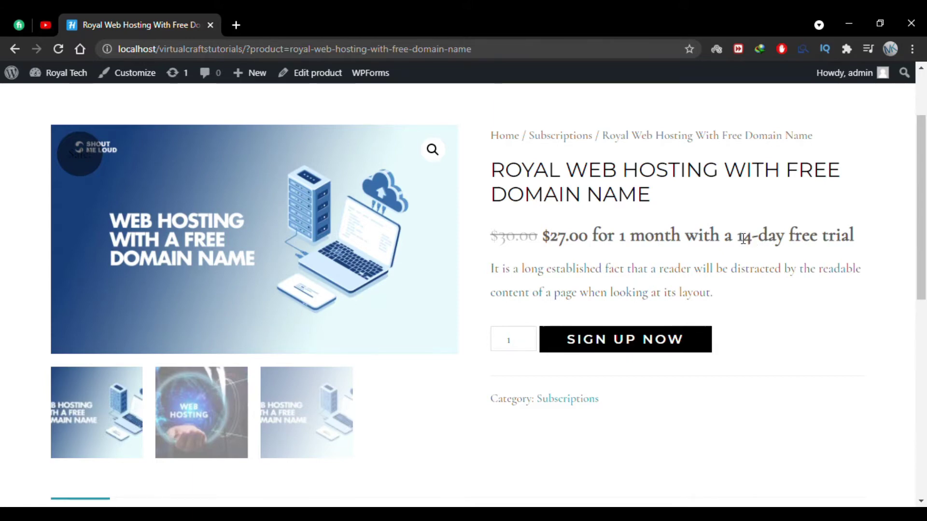
{"action": "left_click_drag", "start_coordinate": [737, 238], "coordinate": [860, 245]}
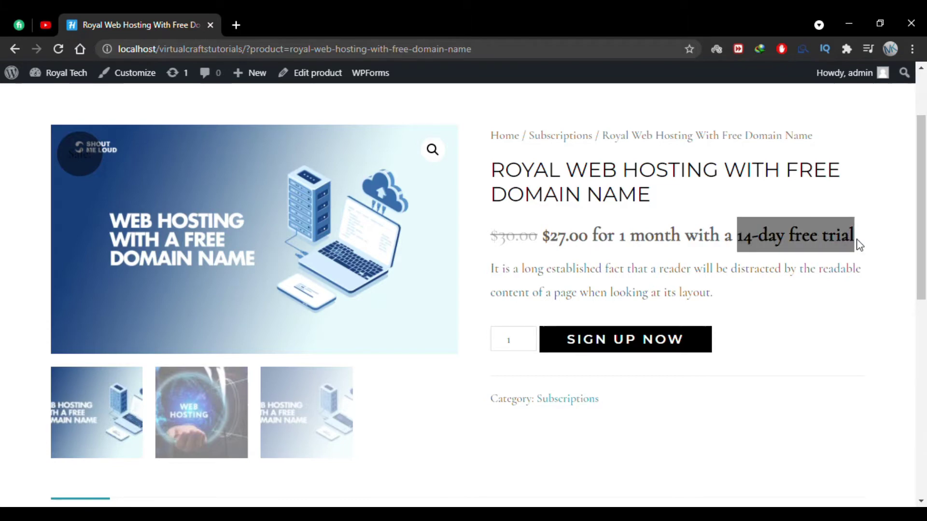
{"action": "left_click", "coordinate": [857, 242]}
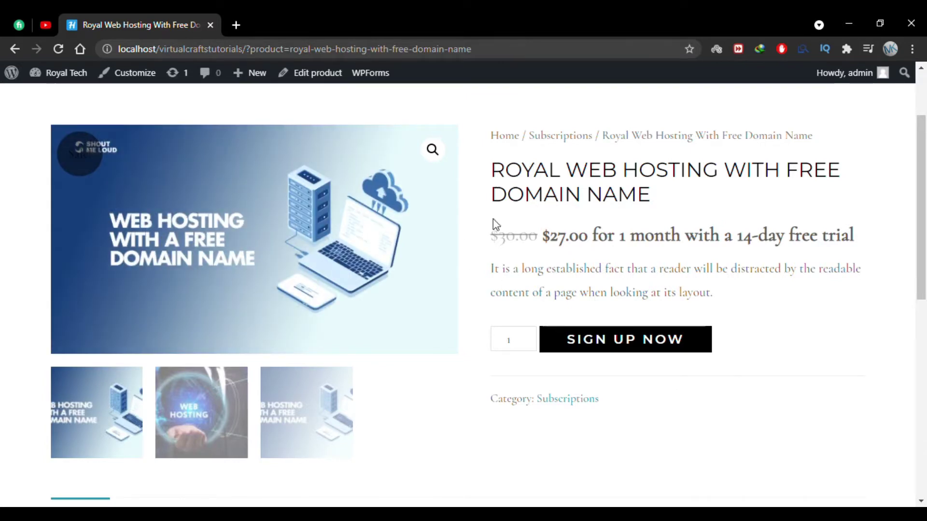
- Create a new product in the WordPress admin and name it "Royal Web Hosting With Free Domain Name"
{"action": "left_click", "coordinate": [59, 97]}
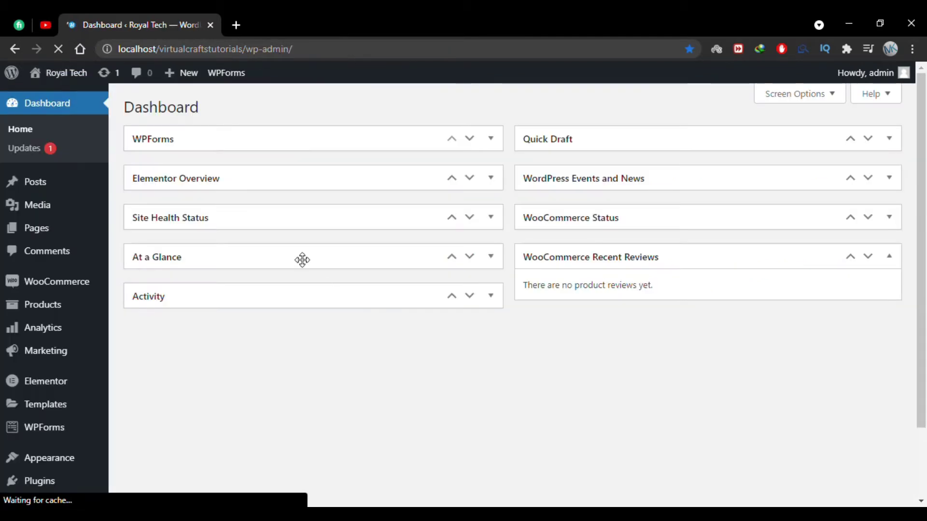
{"action": "mouse_move", "coordinate": [68, 307]}
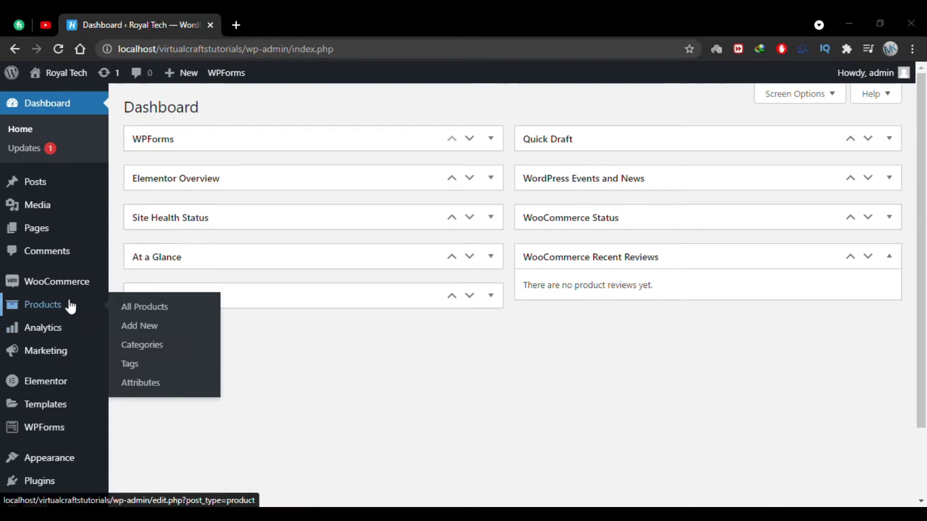
{"action": "left_click", "coordinate": [186, 328]}
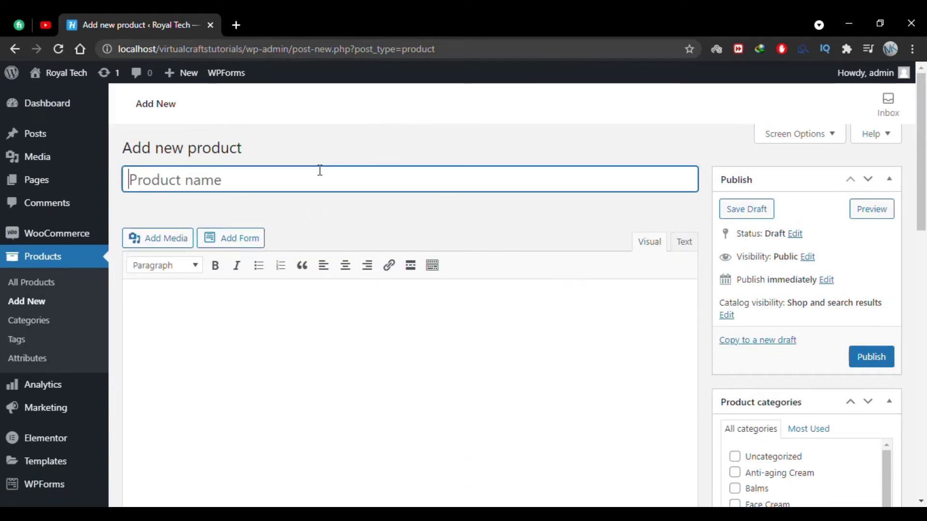
{"action": "type", "text": "Royal Web Hosting"}
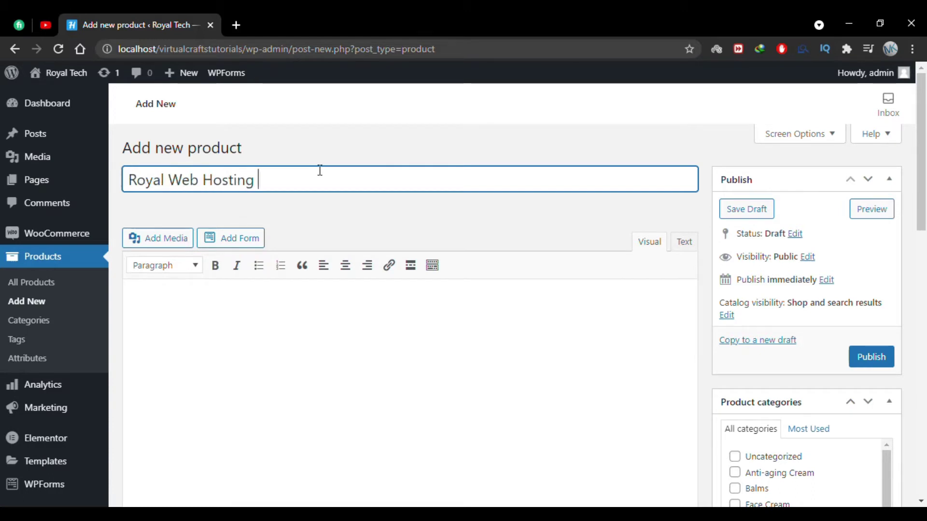
{"action": "type", "text": " With Free Domain Na"}
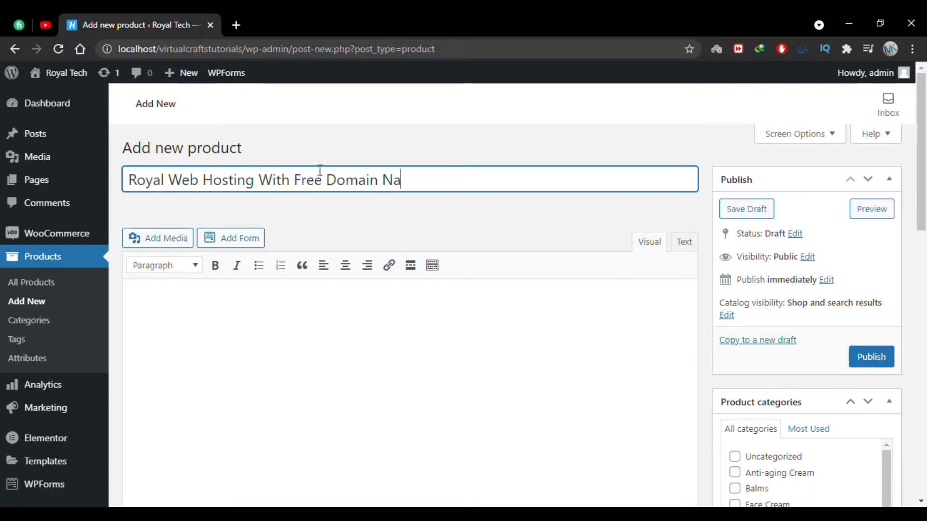
{"action": "type", "text": "me"}
{"action": "key", "text": "Tab"}
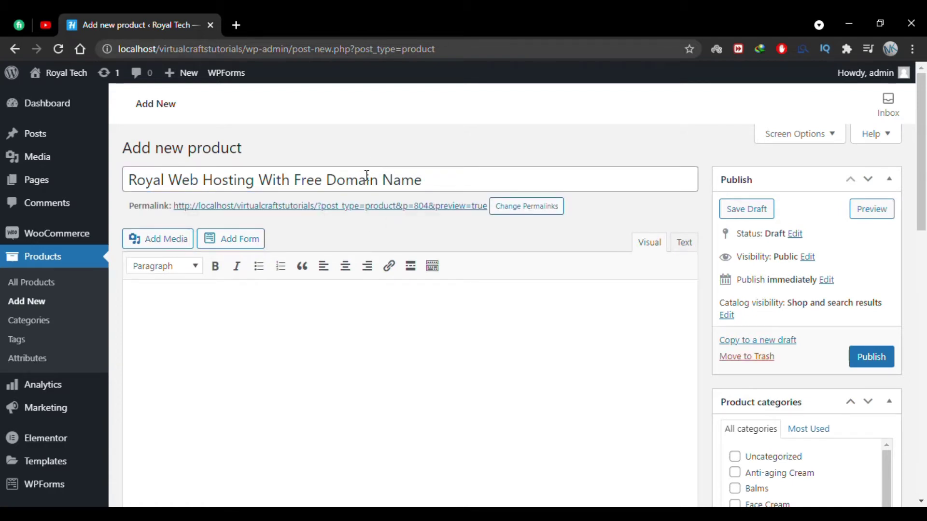
- Find lorem ipsum text on lipsum.com in a new tab and copy the "Why do we use it?" paragraph through "readable English."
{"action": "scroll", "coordinate": [354, 304], "scroll_direction": "down", "scroll_amount": 1}
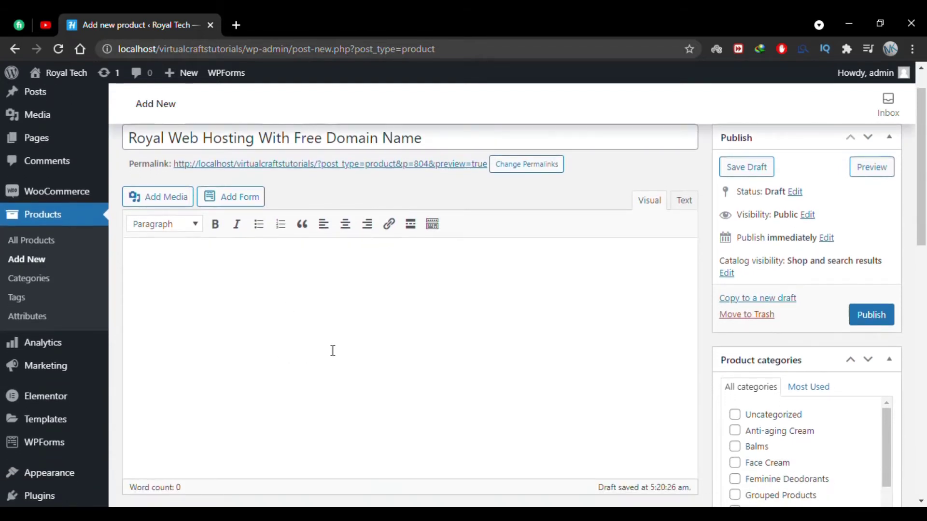
{"action": "left_click", "coordinate": [236, 25]}
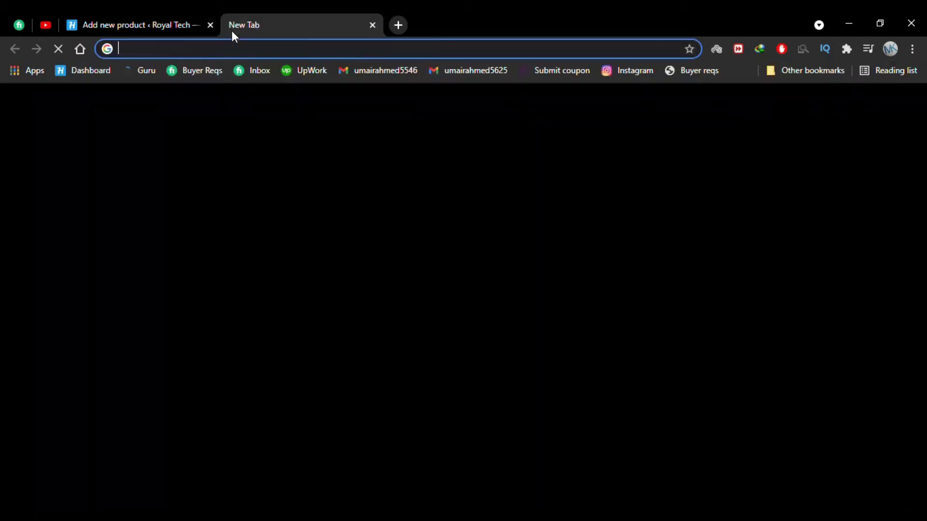
{"action": "type", "text": "lorem ipsum"}
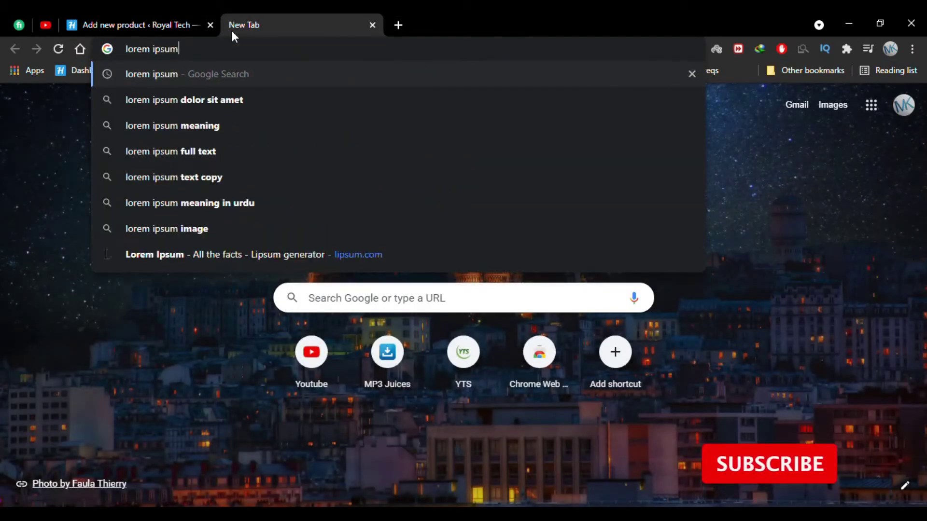
{"action": "key", "text": "Return"}
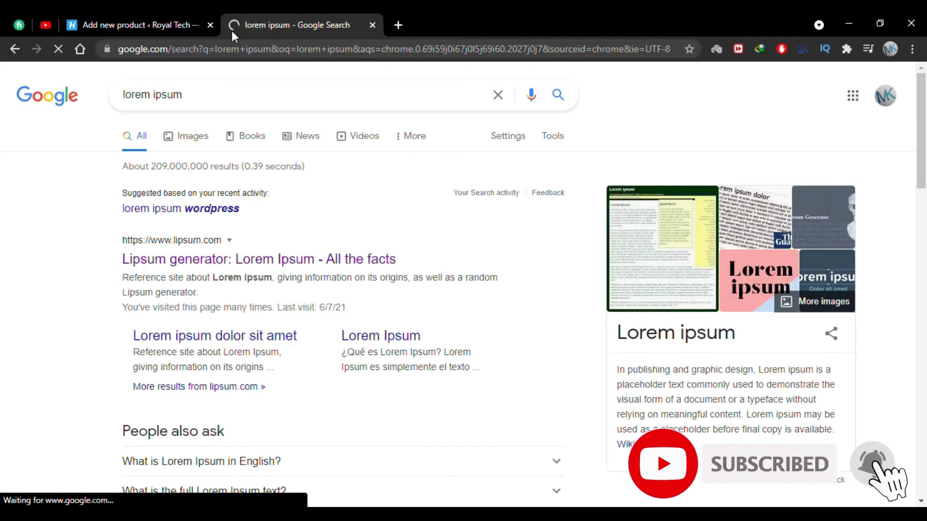
{"action": "left_click", "coordinate": [332, 259]}
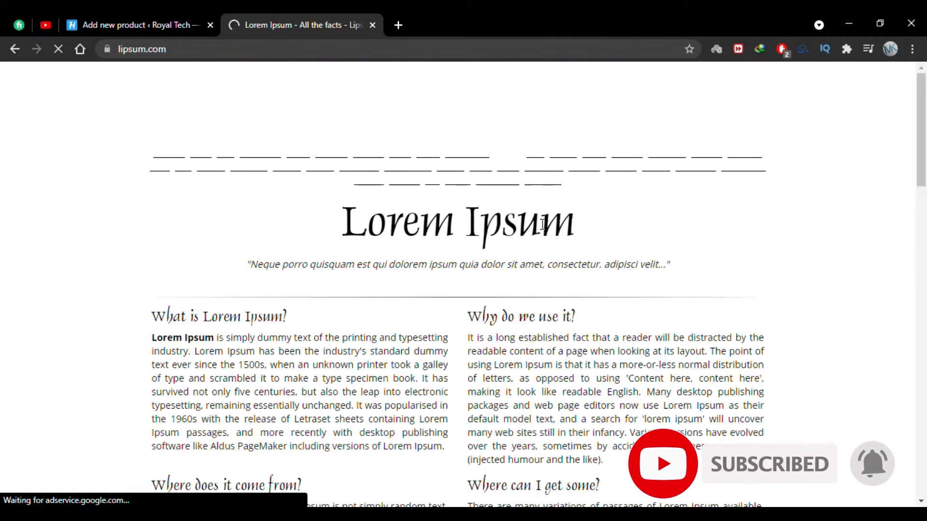
{"action": "left_click_drag", "start_coordinate": [647, 392], "coordinate": [470, 338]}
{"action": "key", "text": "ctrl+c"}
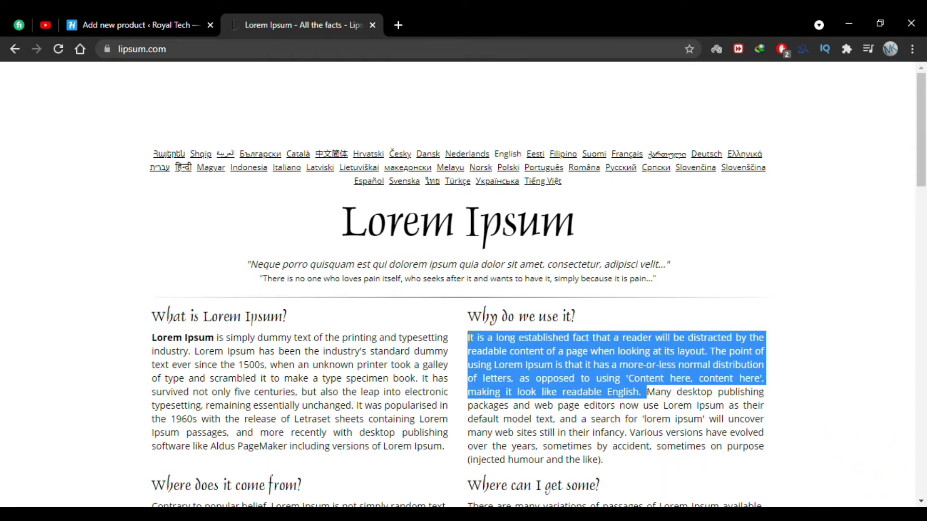
- Paste the copied placeholder text into the new product's main description
{"action": "left_click", "coordinate": [132, 22]}
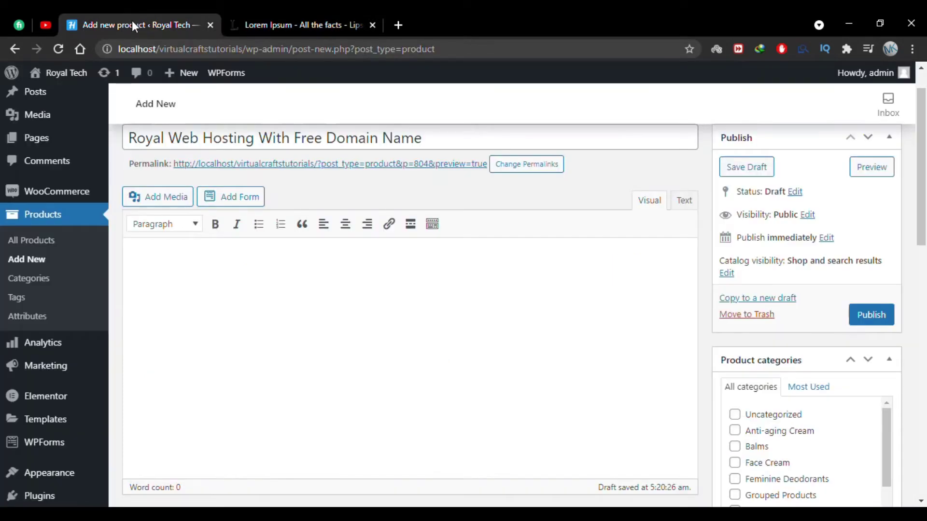
{"action": "left_click", "coordinate": [300, 287]}
{"action": "key", "text": "ctrl+v"}
- Set the product type to Simple subscription in the product data
{"action": "scroll", "coordinate": [239, 315], "scroll_direction": "down", "scroll_amount": 5}
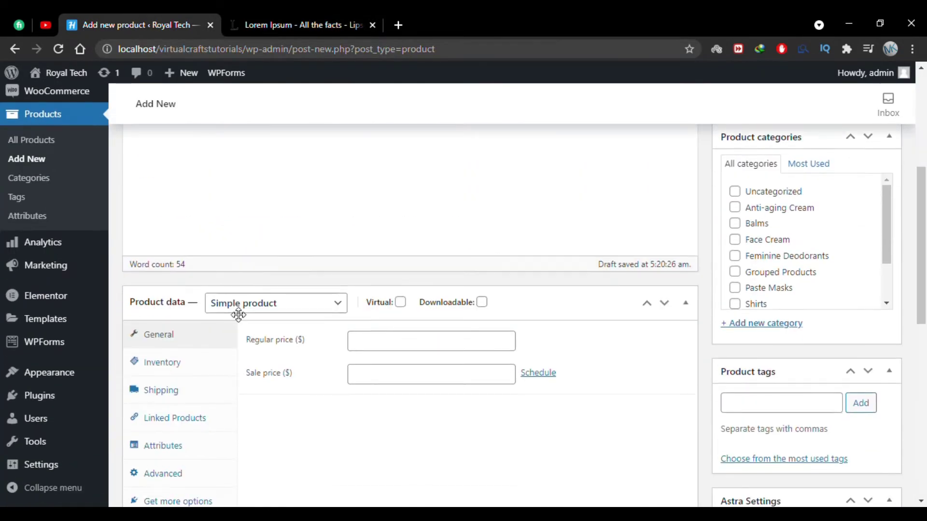
{"action": "left_click", "coordinate": [270, 305]}
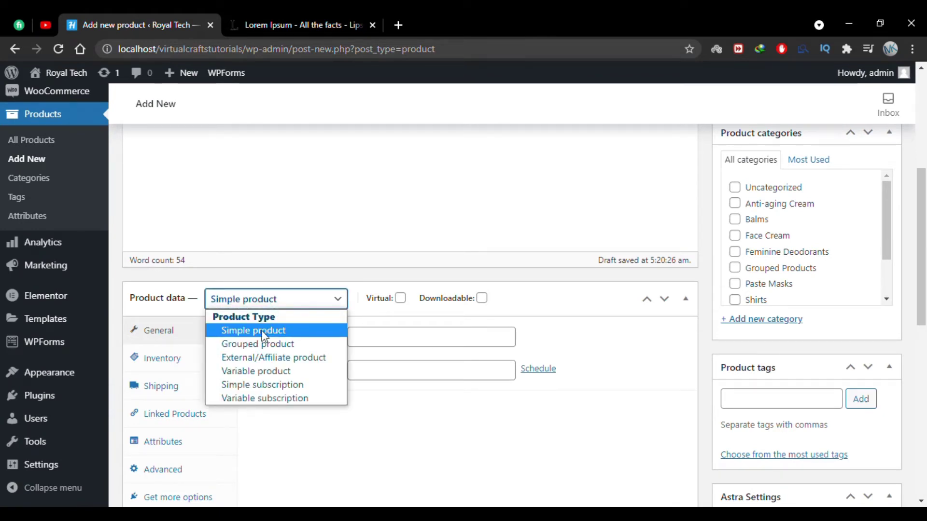
{"action": "left_click", "coordinate": [269, 385]}
{"action": "scroll", "coordinate": [272, 389], "scroll_direction": "down", "scroll_amount": 2}
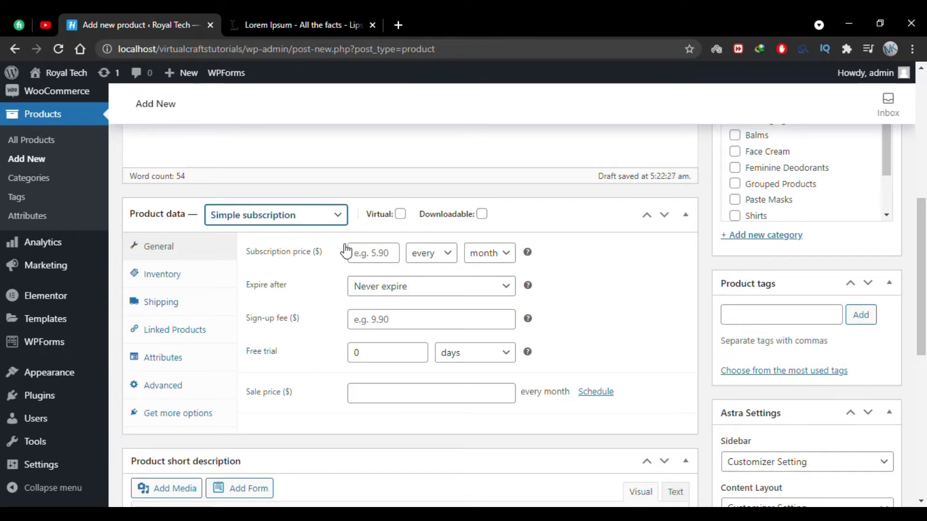
- Switch the product type to Simple product and back to Simple subscription to compare their pricing fields
{"action": "left_click", "coordinate": [328, 216]}
{"action": "left_click", "coordinate": [288, 248]}
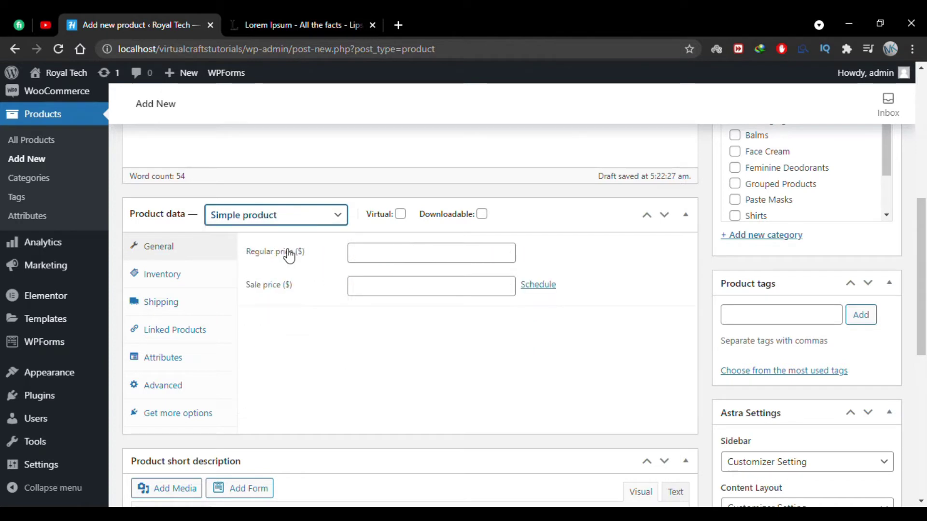
{"action": "left_click", "coordinate": [331, 216]}
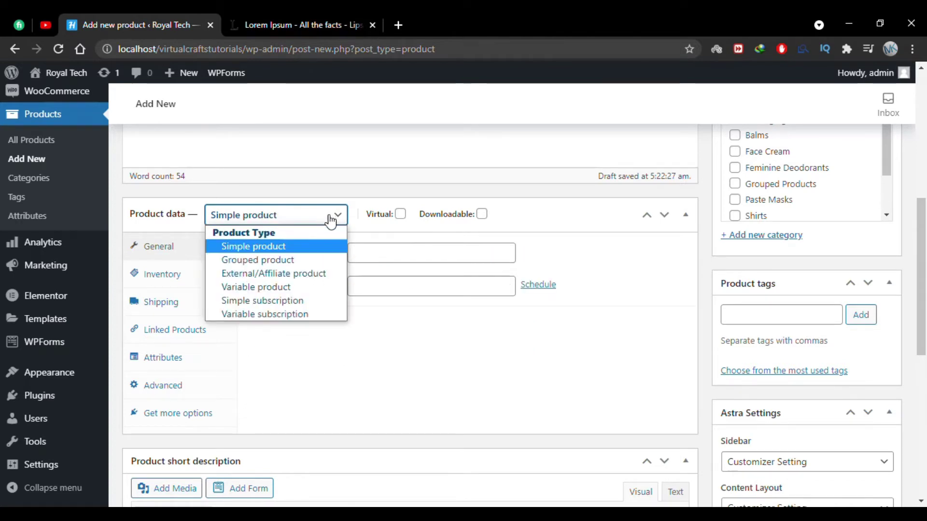
{"action": "left_click", "coordinate": [286, 302]}
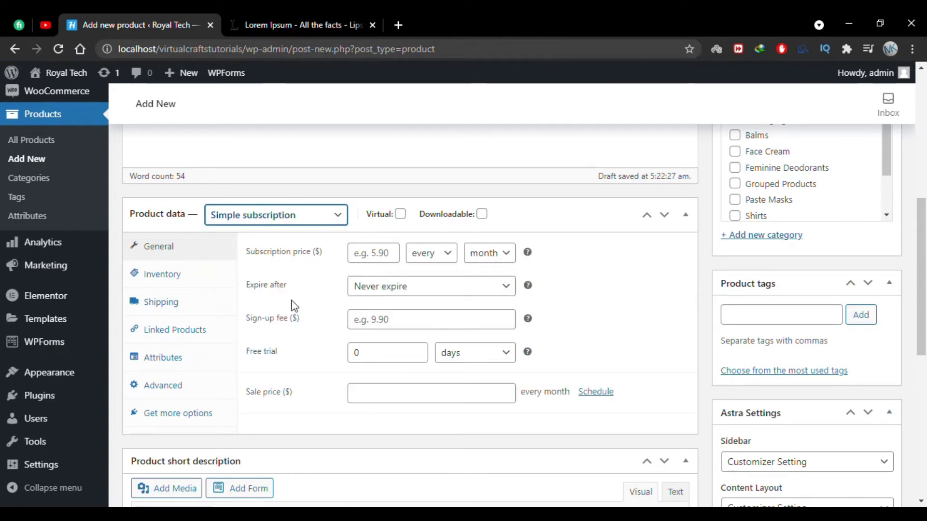
- Set the subscription price to $30 and review the available billing interval and period options
{"action": "left_click", "coordinate": [368, 254]}
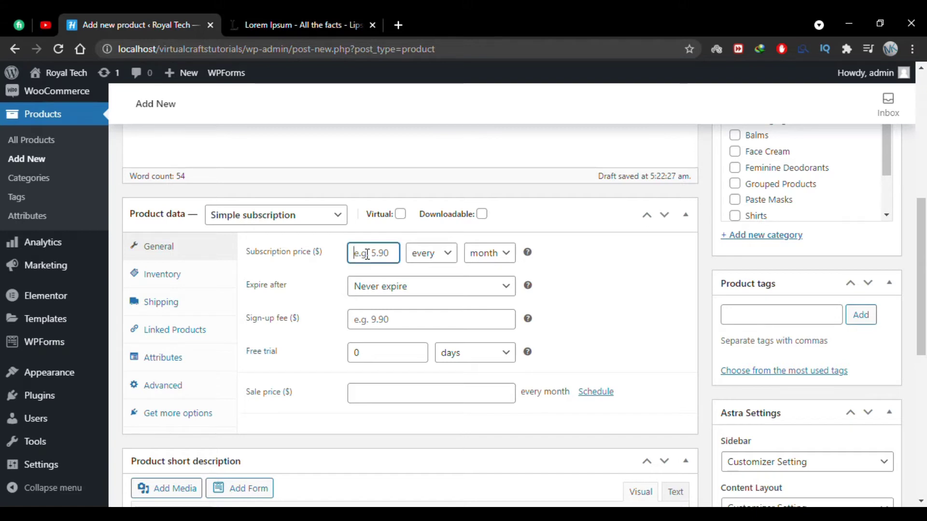
{"action": "type", "text": "30"}
{"action": "left_click", "coordinate": [452, 260]}
{"action": "left_click", "coordinate": [449, 256]}
{"action": "left_click", "coordinate": [478, 254]}
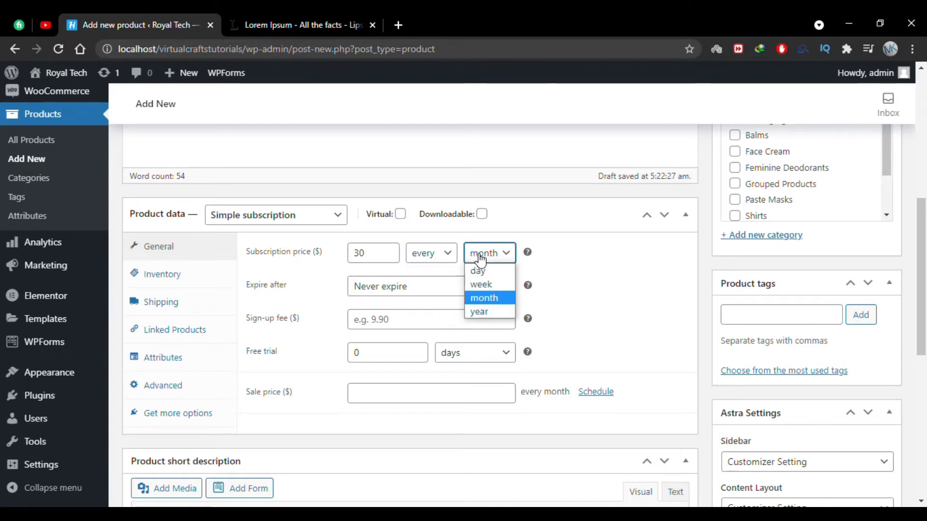
{"action": "left_click", "coordinate": [478, 254]}
- Try the "every 2nd" and "every 6th" billing intervals, and return the interval to "every"
{"action": "left_click", "coordinate": [448, 256]}
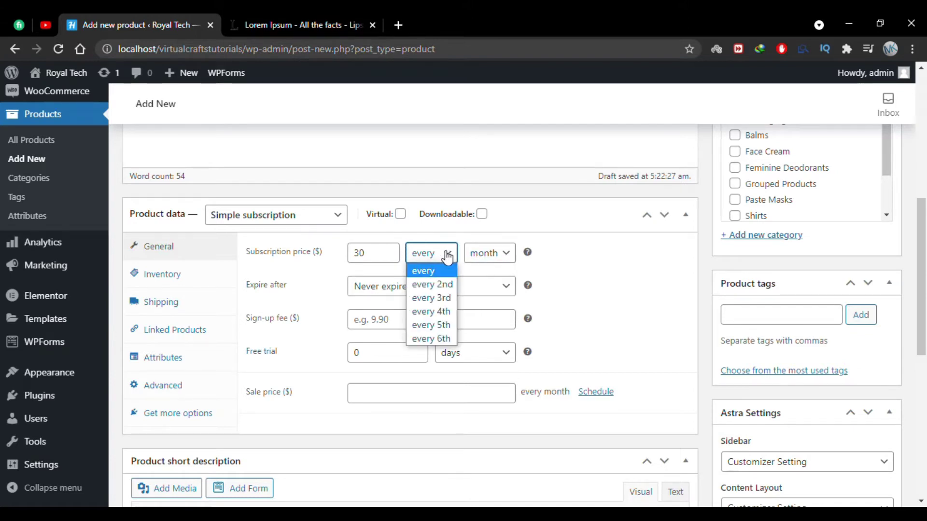
{"action": "left_click", "coordinate": [445, 284]}
{"action": "left_click", "coordinate": [445, 253]}
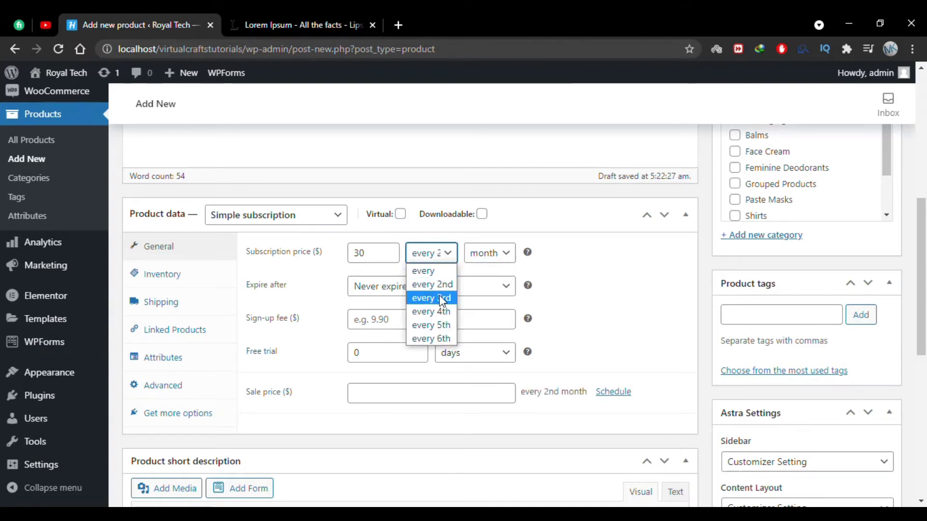
{"action": "left_click", "coordinate": [435, 337]}
{"action": "left_click", "coordinate": [435, 254]}
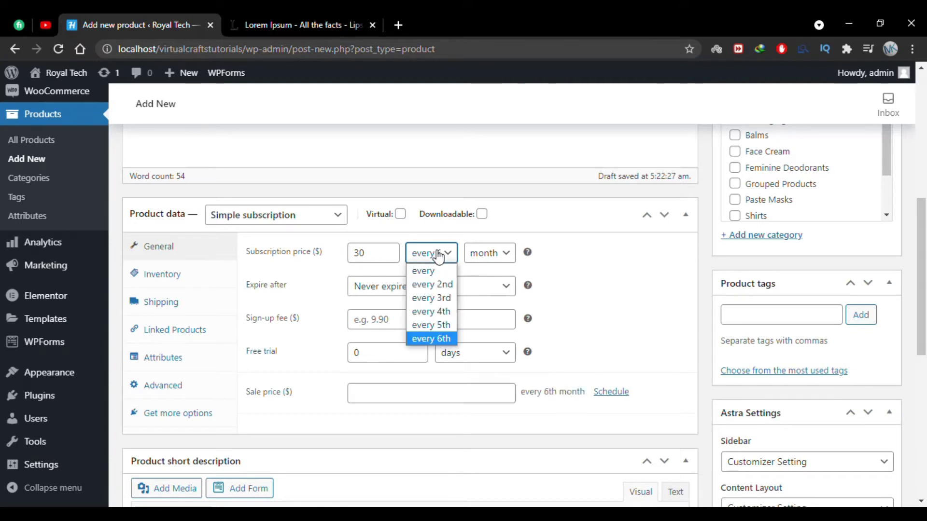
{"action": "left_click", "coordinate": [437, 257]}
{"action": "left_click", "coordinate": [440, 275]}
- Try the yearly billing period for the subscription price, and return the period to month
{"action": "left_click", "coordinate": [485, 255]}
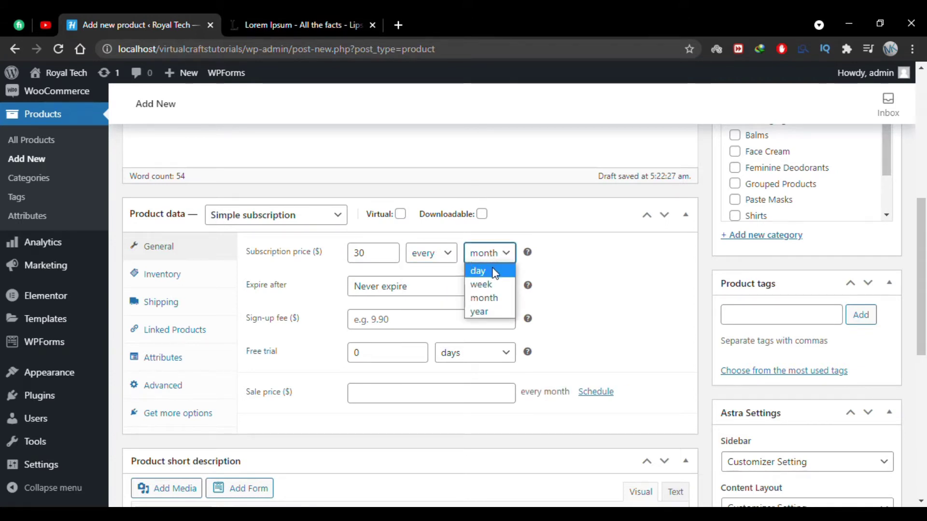
{"action": "left_click", "coordinate": [493, 311]}
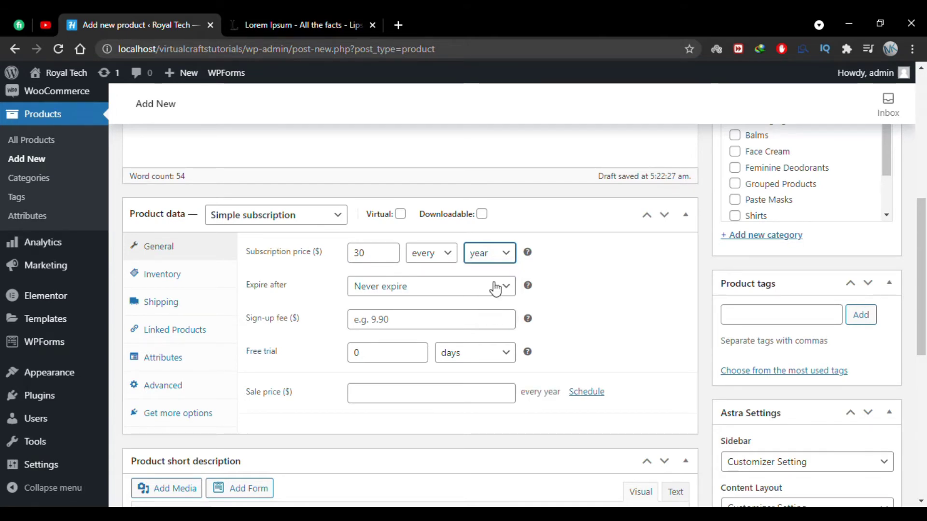
{"action": "left_click", "coordinate": [380, 253]}
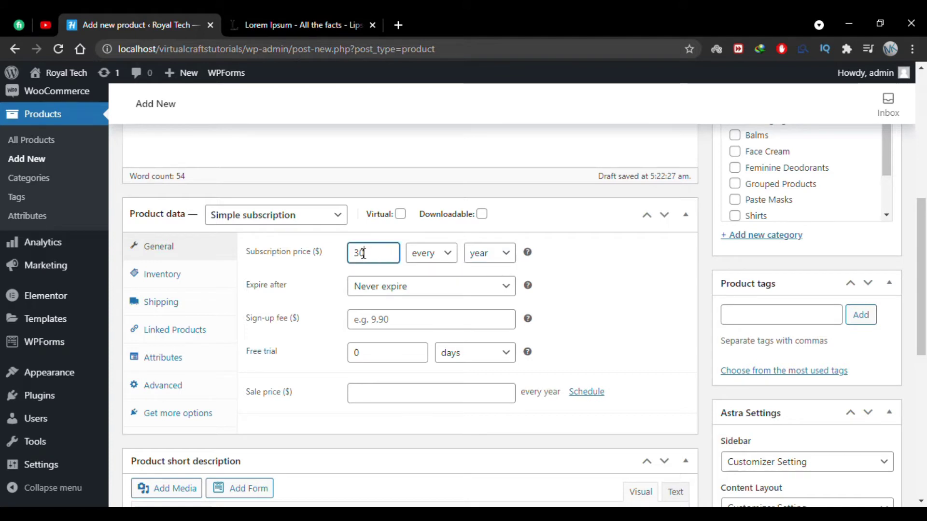
{"action": "double_click", "coordinate": [360, 253]}
{"action": "left_click", "coordinate": [486, 257]}
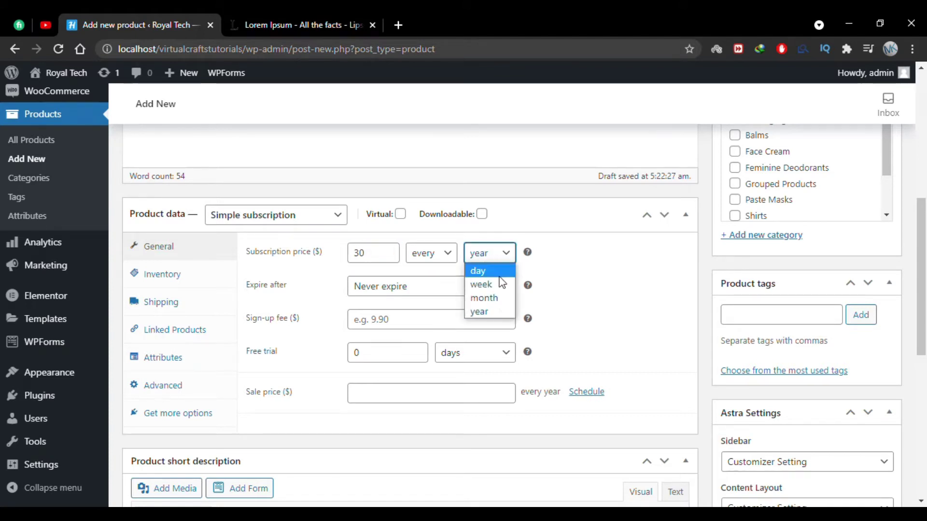
{"action": "left_click", "coordinate": [480, 297]}
- Set the subscription to expire after 1 month
{"action": "left_click", "coordinate": [375, 291]}
{"action": "left_click", "coordinate": [310, 294]}
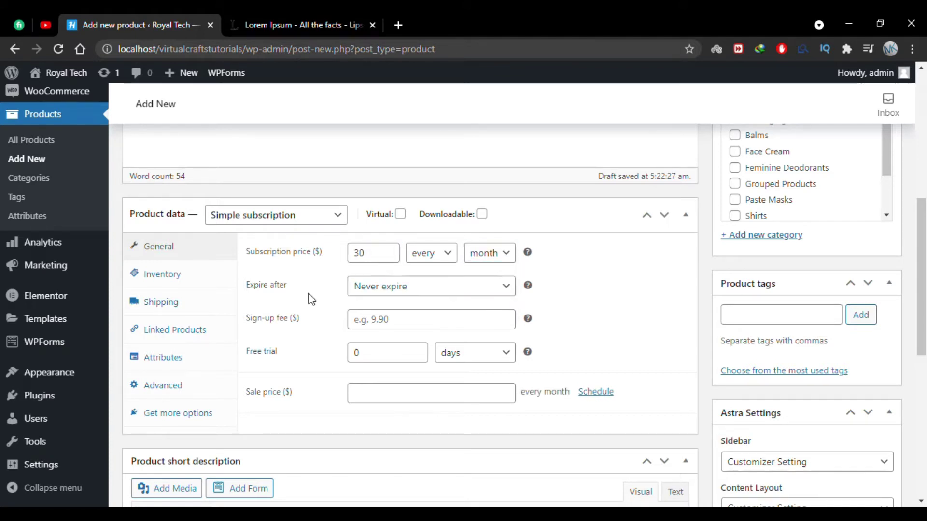
{"action": "left_click", "coordinate": [331, 280]}
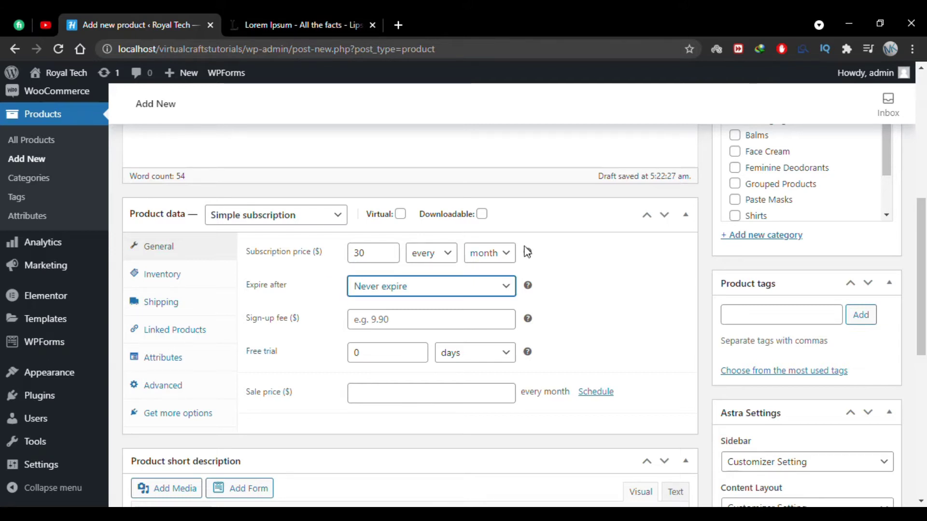
{"action": "left_click", "coordinate": [435, 292]}
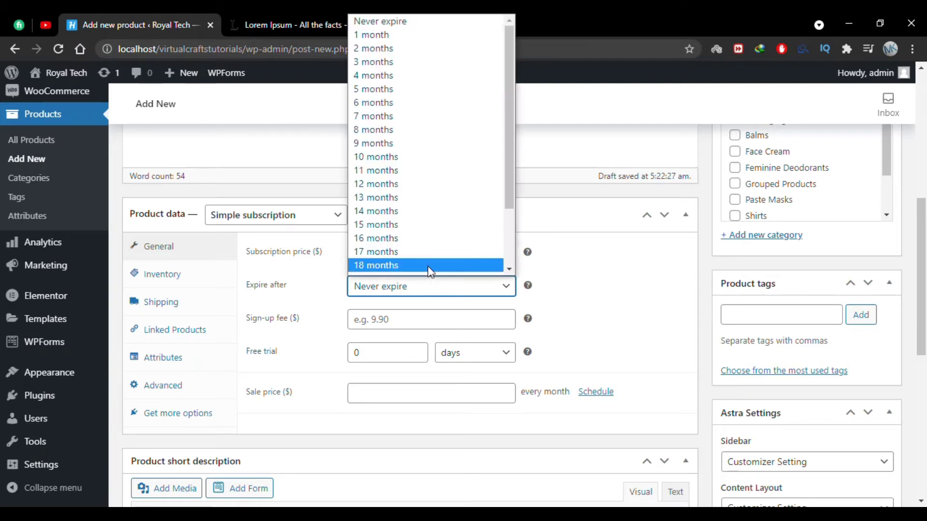
{"action": "left_click", "coordinate": [415, 42]}
{"action": "left_click", "coordinate": [342, 323]}
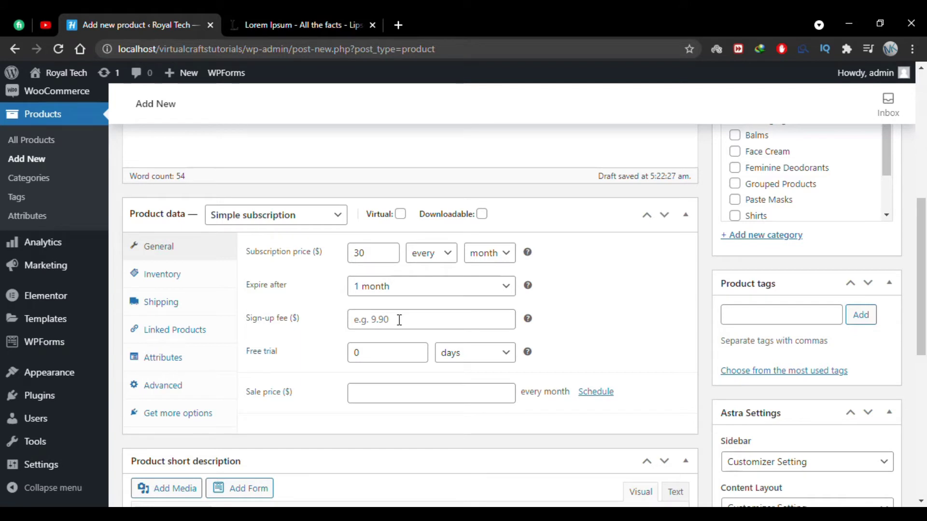
- Leave the sign-up fee empty and set the free trial length to 14 days
{"action": "left_click", "coordinate": [399, 320]}
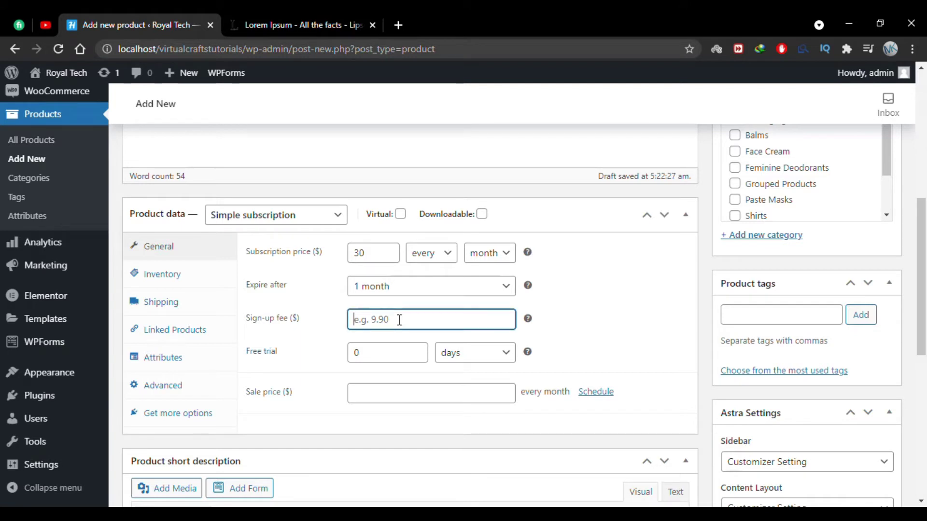
{"action": "left_click", "coordinate": [601, 326]}
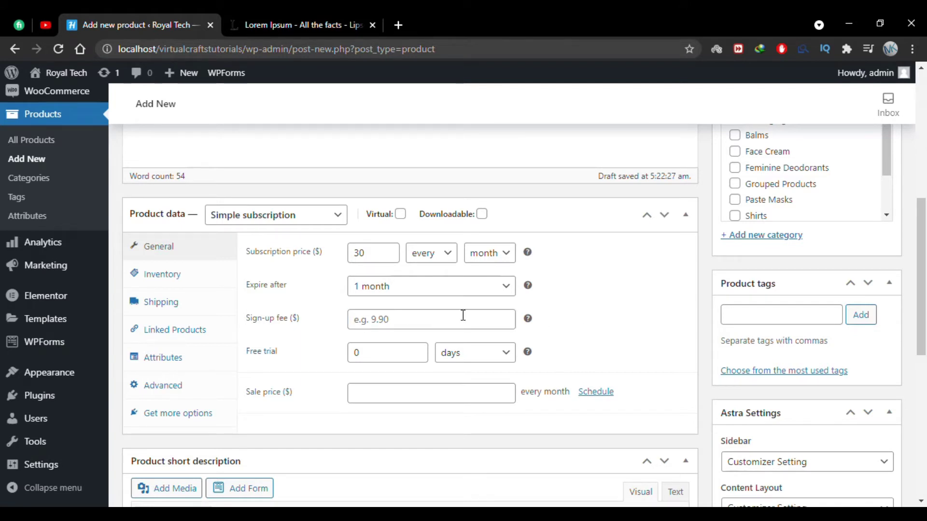
{"action": "left_click", "coordinate": [345, 357]}
{"action": "type", "text": "14"}
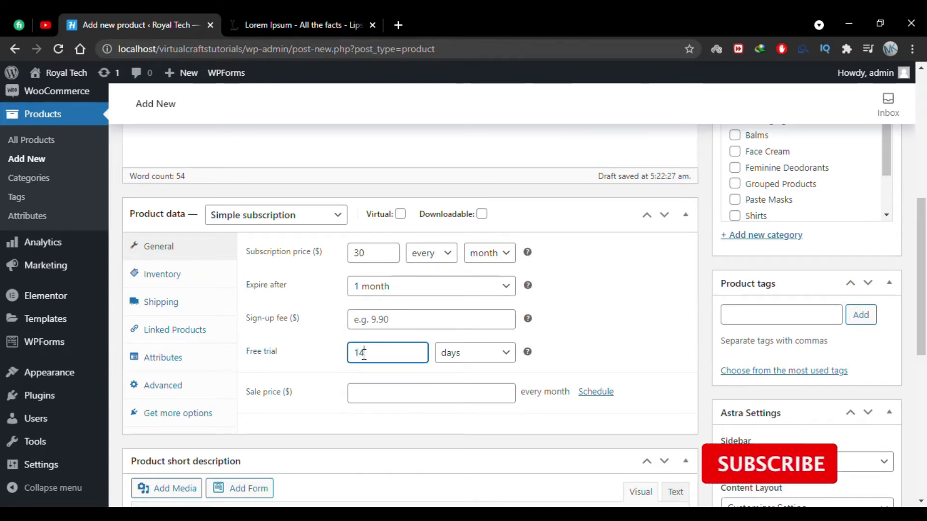
- Try a free trial of 1 month, and return the trial to 14 days
{"action": "left_click", "coordinate": [478, 355]}
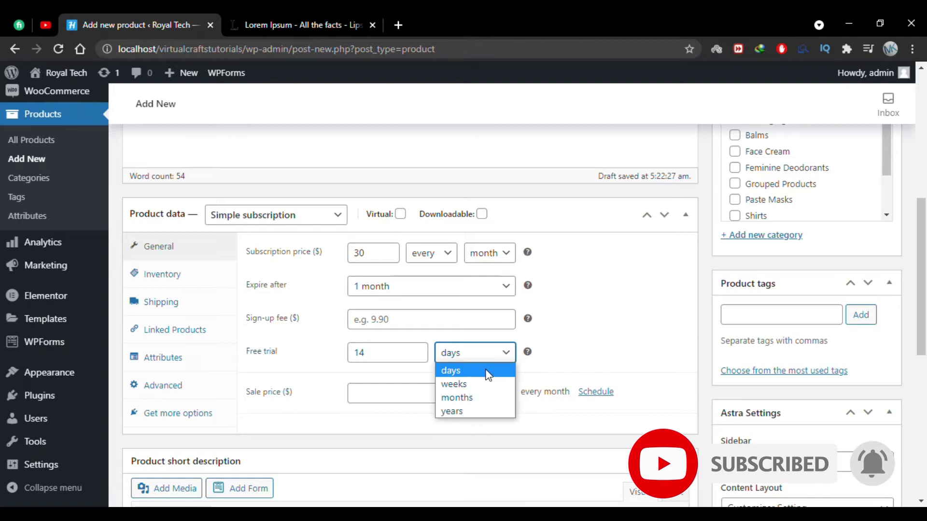
{"action": "left_click", "coordinate": [478, 397]}
{"action": "double_click", "coordinate": [359, 353]}
{"action": "left_click_drag", "start_coordinate": [359, 353], "coordinate": [367, 352]}
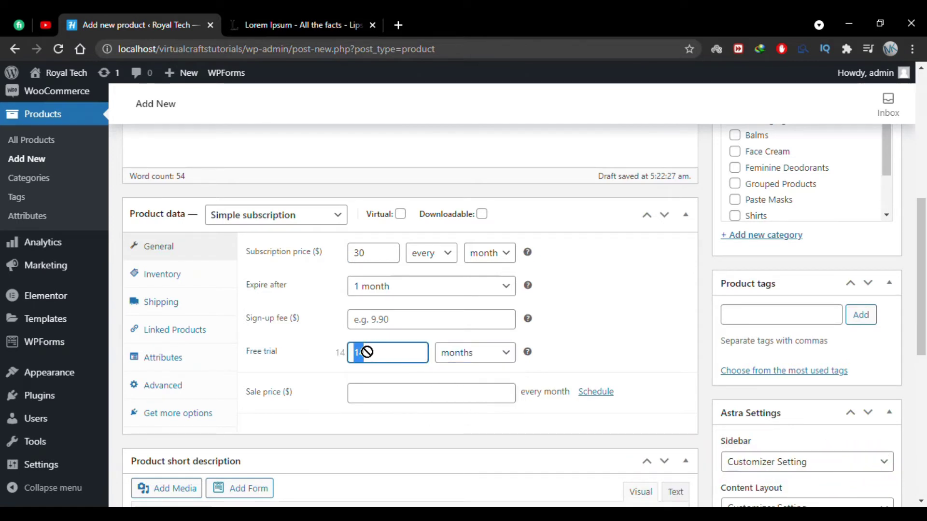
{"action": "type", "text": "1"}
{"action": "left_click", "coordinate": [475, 353]}
{"action": "left_click", "coordinate": [475, 367]}
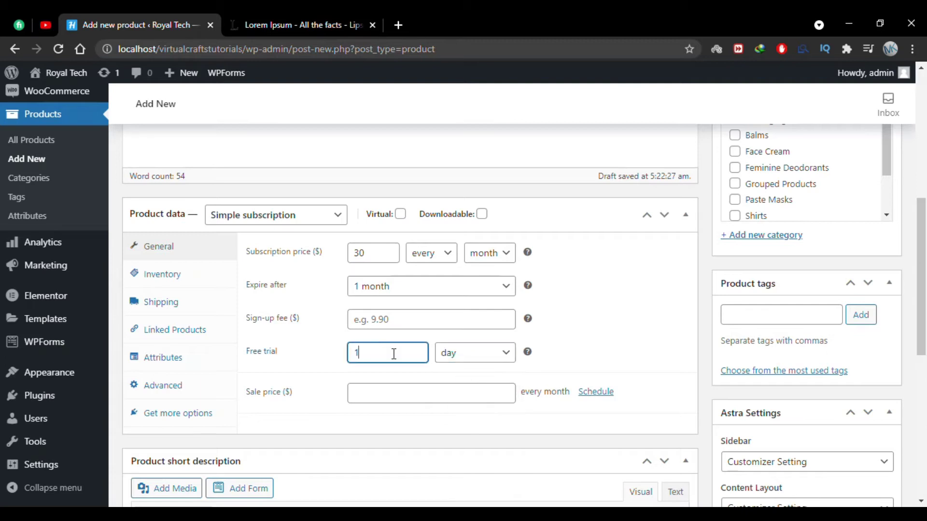
- Set the sale price to $27 and mark the subscription product as virtual
{"action": "left_click", "coordinate": [417, 395]}
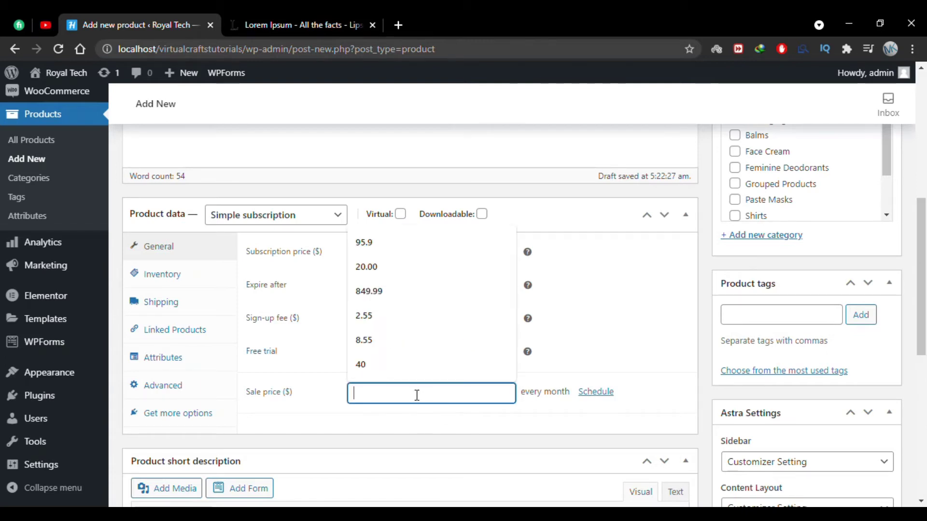
{"action": "type", "text": "27"}
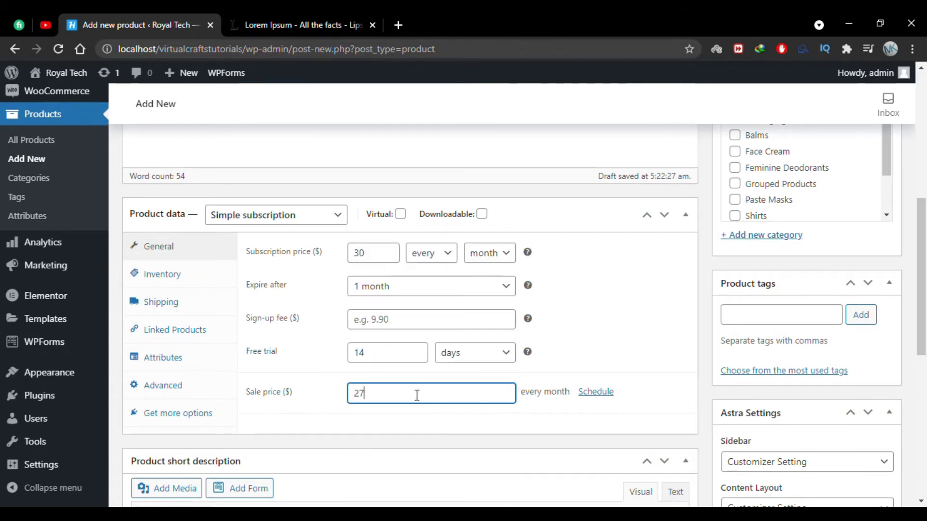
{"action": "left_click", "coordinate": [403, 428]}
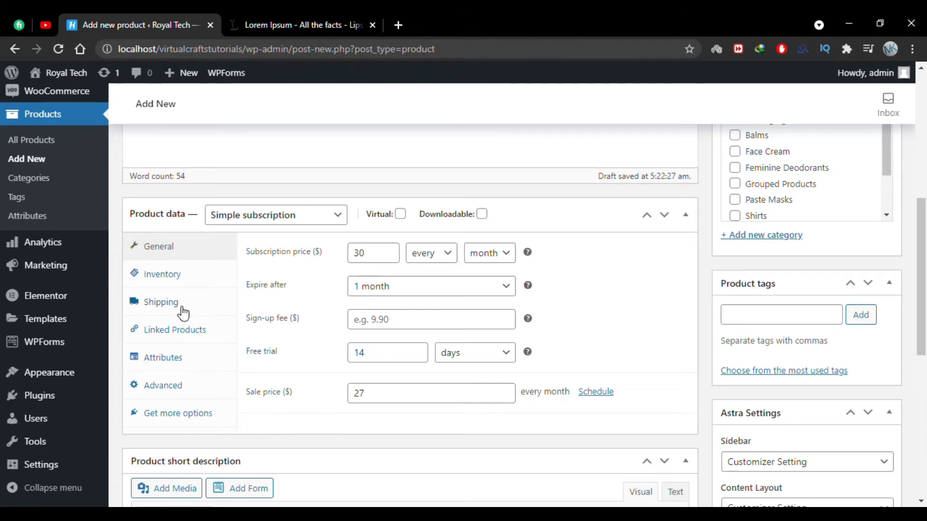
{"action": "left_click", "coordinate": [400, 215]}
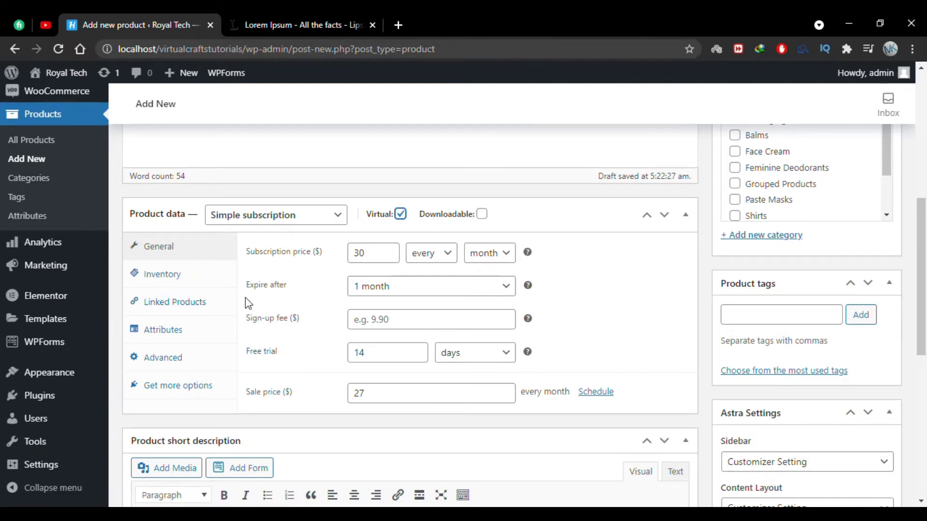
- Set the product's SKU to 12345 and look over its attribute and advanced settings
{"action": "left_click", "coordinate": [190, 287]}
{"action": "left_click", "coordinate": [352, 251]}
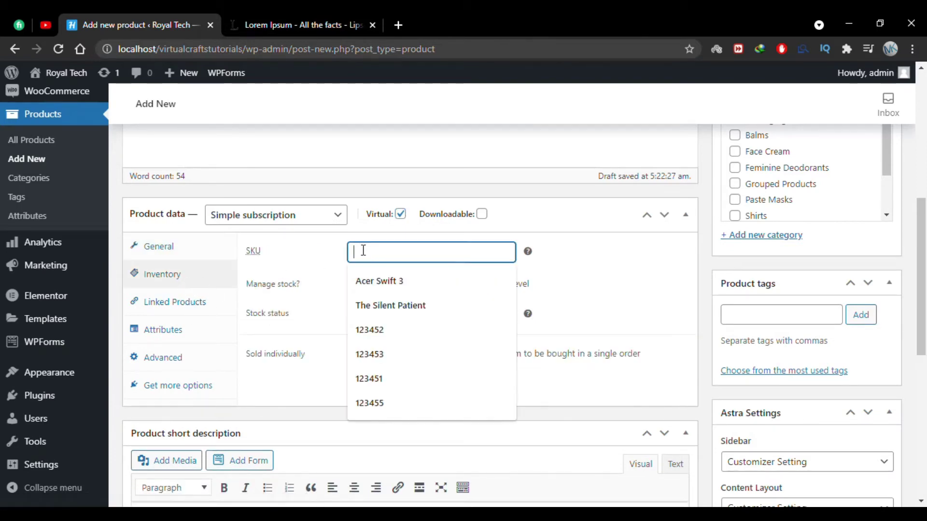
{"action": "type", "text": "123"}
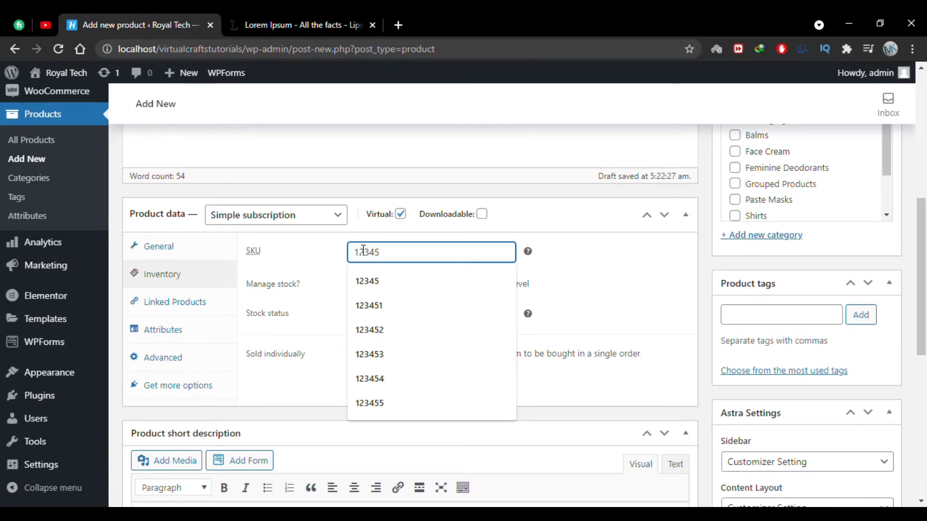
{"action": "type", "text": "45"}
{"action": "left_click", "coordinate": [312, 262]}
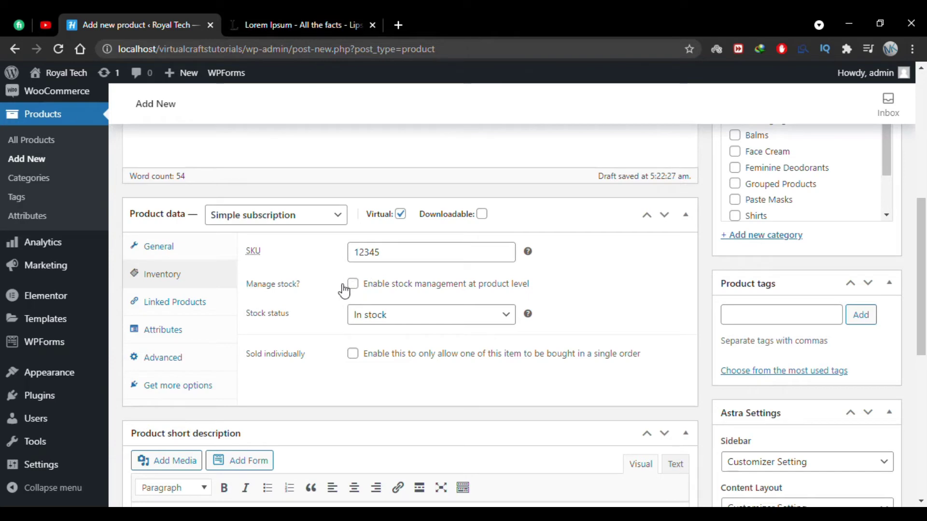
{"action": "left_click", "coordinate": [187, 331]}
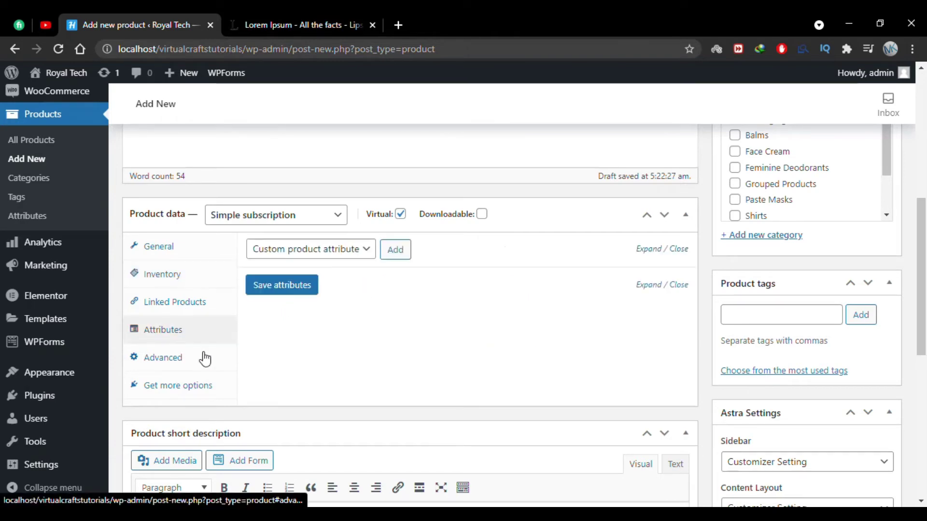
{"action": "left_click", "coordinate": [196, 358]}
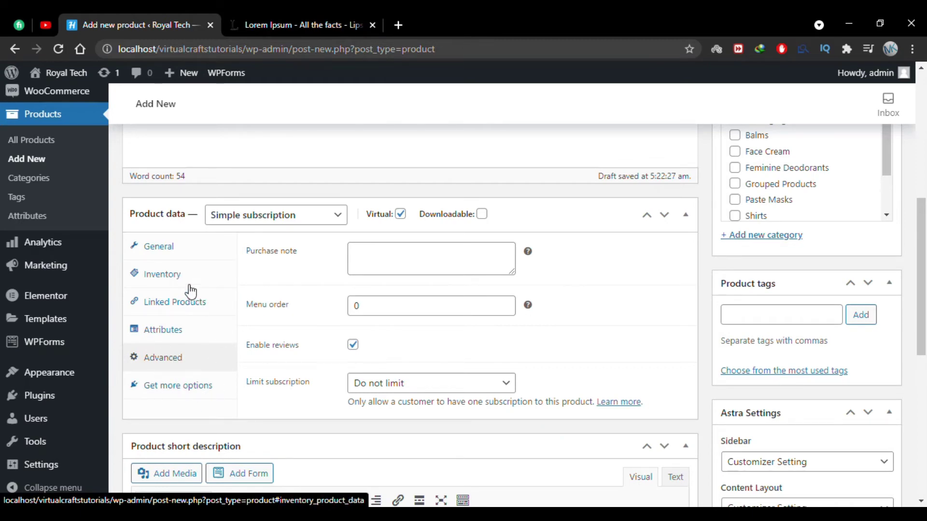
{"action": "left_click", "coordinate": [182, 244]}
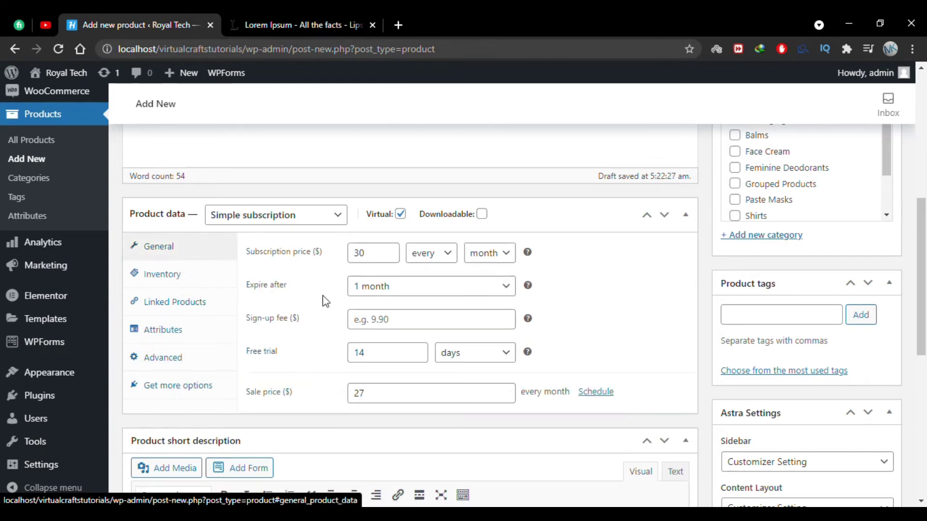
- Paste the Lorem Ipsum passage into the product short description and keep only its first sentence, ending in "looking at its layout."
{"action": "scroll", "coordinate": [322, 298], "scroll_direction": "down", "scroll_amount": 2}
{"action": "scroll", "coordinate": [322, 299], "scroll_direction": "down", "scroll_amount": 3}
{"action": "left_click", "coordinate": [302, 327]}
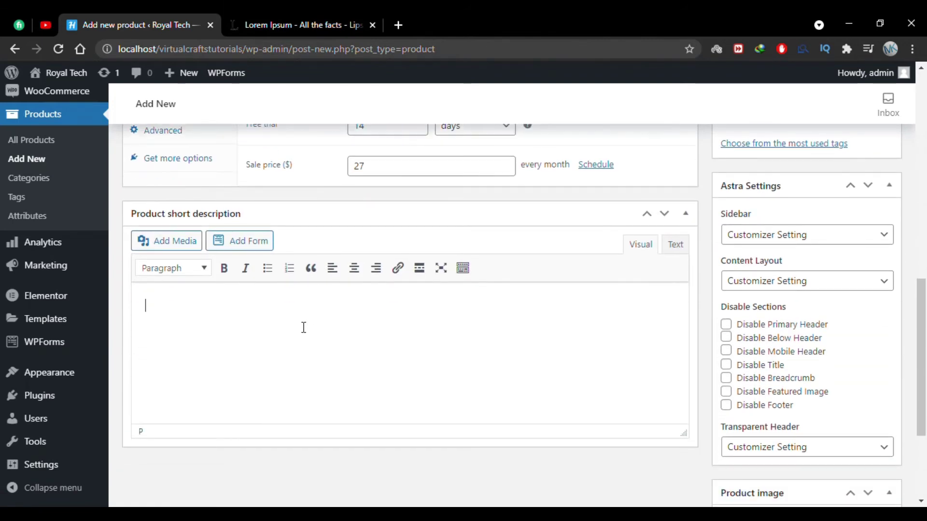
{"action": "type", "text": "It is a long established fact that a reader will be distracted by the readable content of a page when looking at its layout. The point of using Lorem Ipsum is that it has a more-or-less normal distribution of letters, as opposed to using 'Content here, content here', making it look like readable English."}
{"action": "left_click_drag", "start_coordinate": [532, 345], "coordinate": [181, 325]}
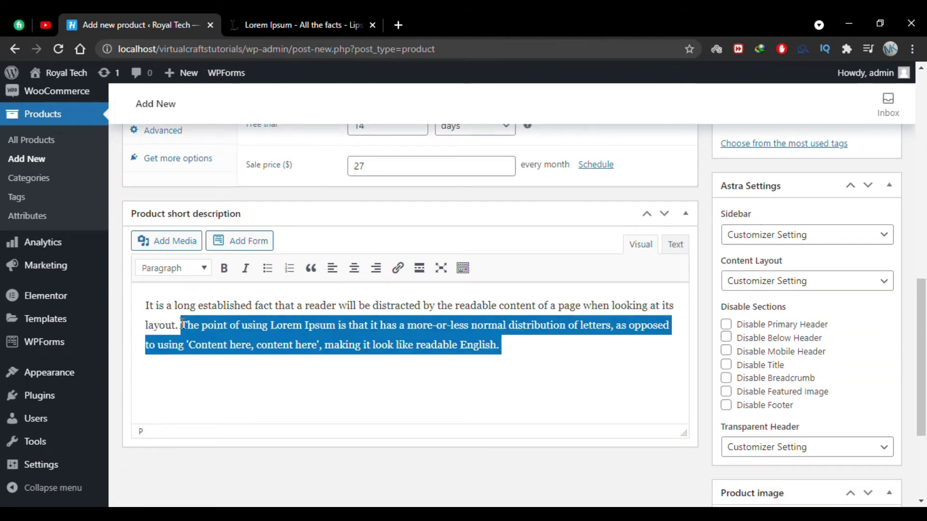
{"action": "key", "text": "BackSpace"}
- Add a new product category named "Subscriptions" and assign it to the product
{"action": "scroll", "coordinate": [390, 344], "scroll_direction": "up", "scroll_amount": 2}
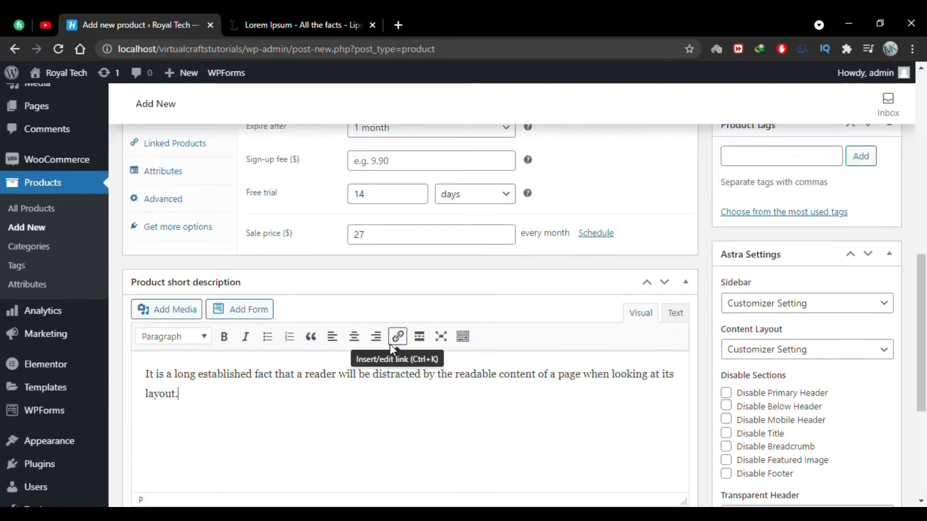
{"action": "scroll", "coordinate": [676, 285], "scroll_direction": "up", "scroll_amount": 5}
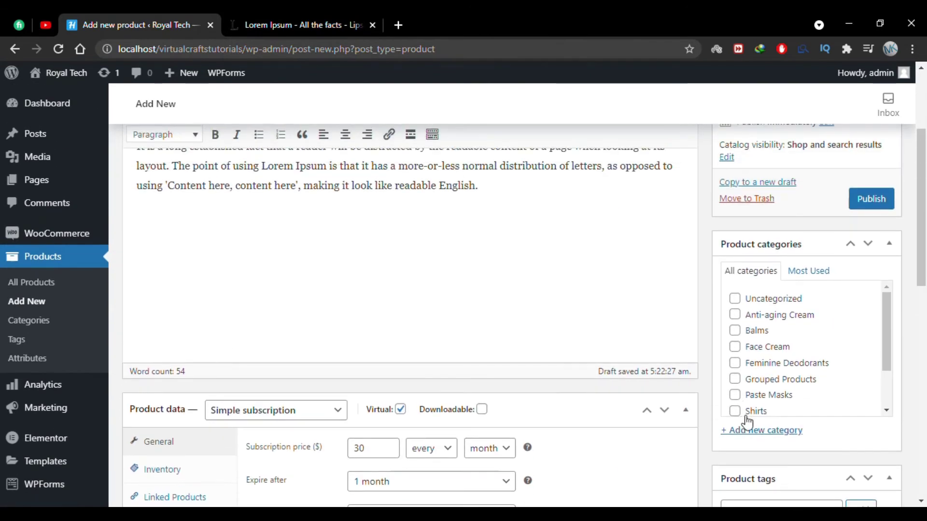
{"action": "left_click", "coordinate": [749, 432]}
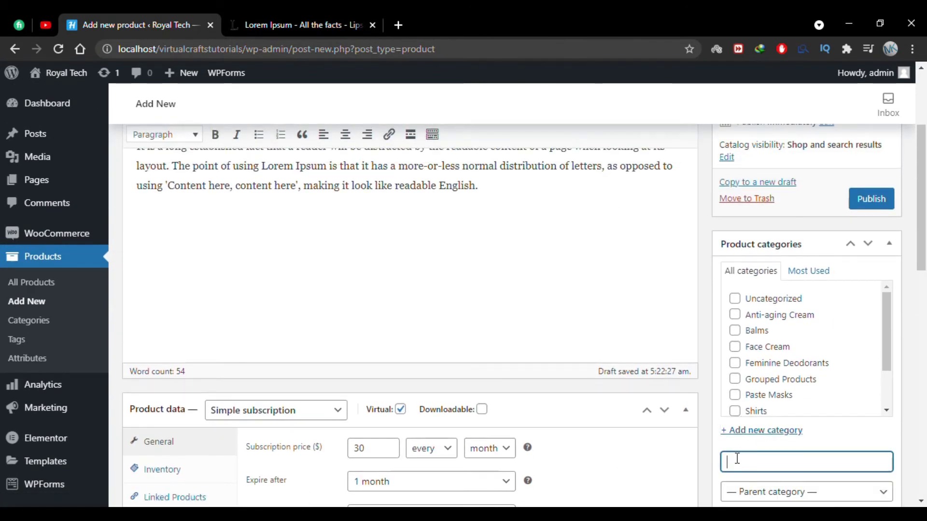
{"action": "type", "text": "Subscriptions"}
{"action": "scroll", "coordinate": [737, 459], "scroll_direction": "down", "scroll_amount": 2}
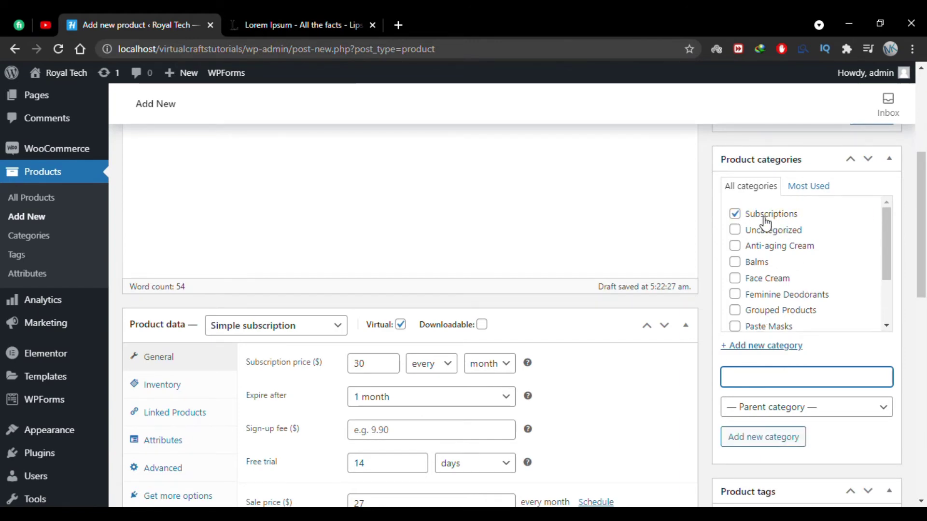
- Upload the two web hosting images from the Downloads folder to the media library for use as the product image
{"action": "scroll", "coordinate": [715, 306], "scroll_direction": "down", "scroll_amount": 6}
{"action": "scroll", "coordinate": [718, 306], "scroll_direction": "down", "scroll_amount": 6}
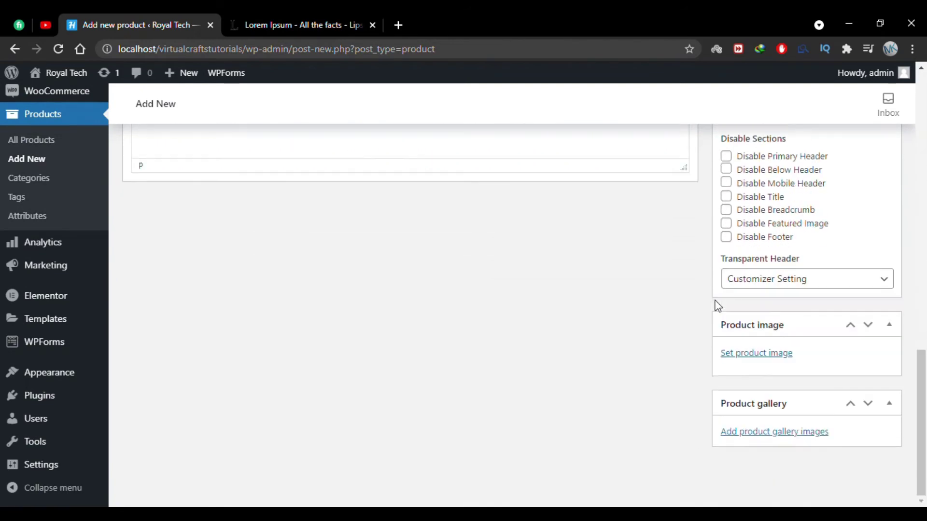
{"action": "left_click", "coordinate": [744, 355]}
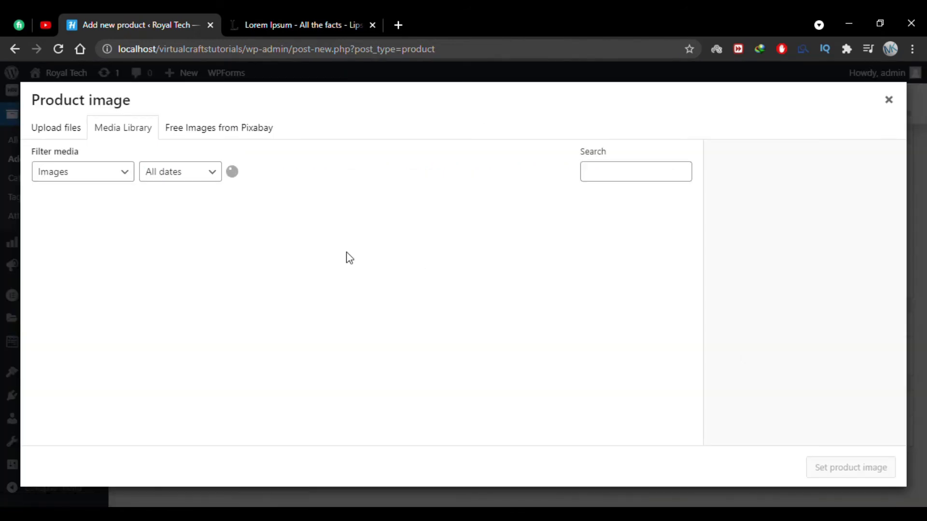
{"action": "left_click", "coordinate": [55, 130]}
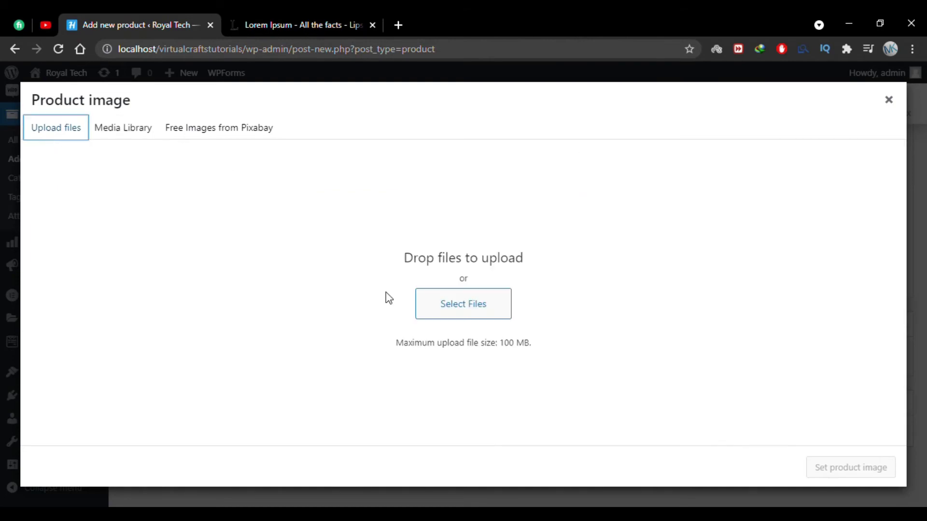
{"action": "left_click", "coordinate": [453, 300]}
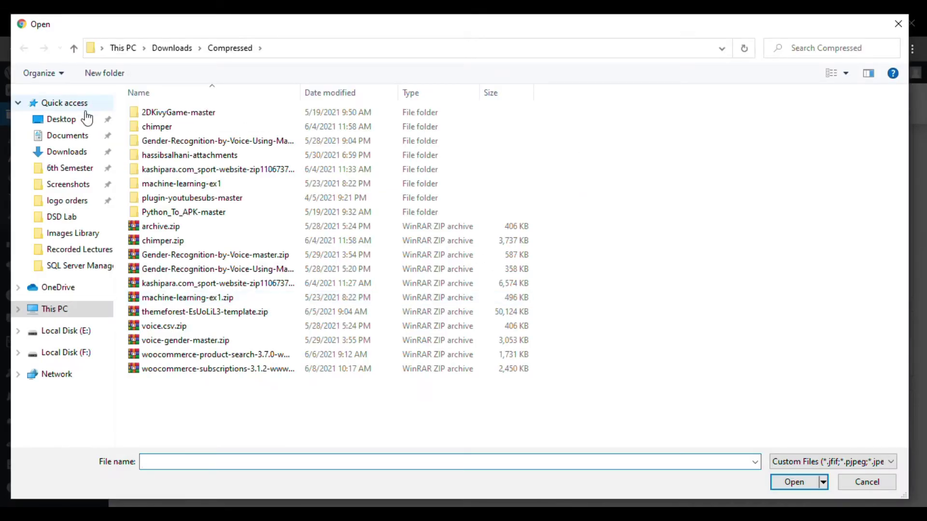
{"action": "left_click", "coordinate": [67, 151]}
{"action": "left_click_drag", "start_coordinate": [244, 221], "coordinate": [140, 136]}
{"action": "left_click", "coordinate": [793, 482]}
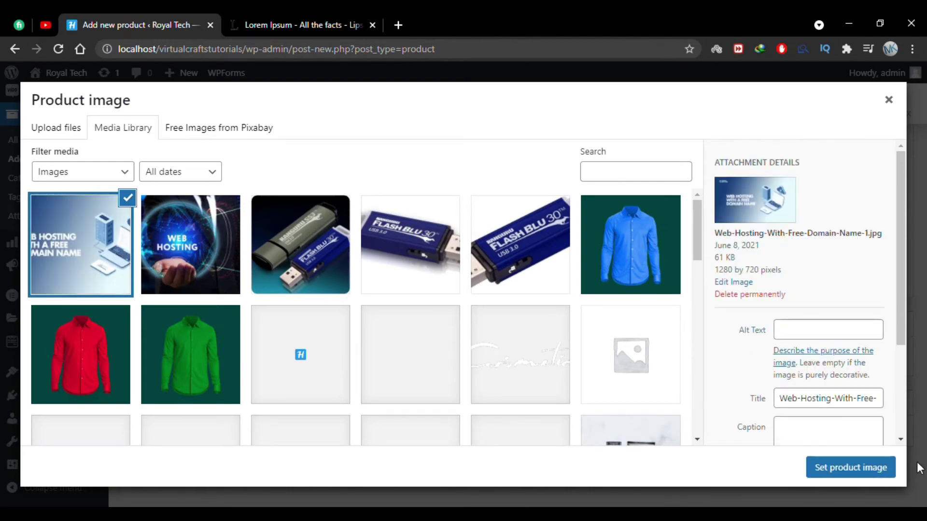
- Set the "Web Hosting With a Free Domain Name" picture as the product image and add both web hosting images to the product gallery
{"action": "left_click", "coordinate": [886, 469]}
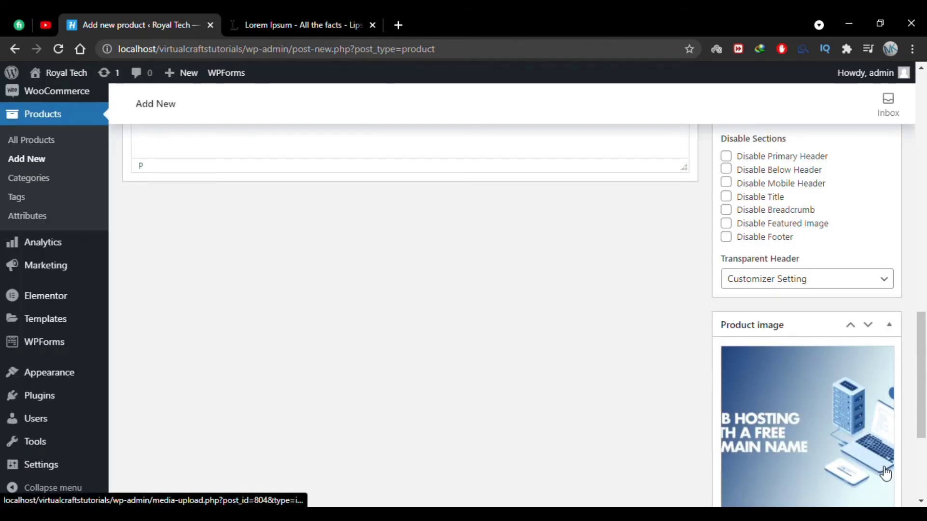
{"action": "scroll", "coordinate": [774, 389], "scroll_direction": "down", "scroll_amount": 4}
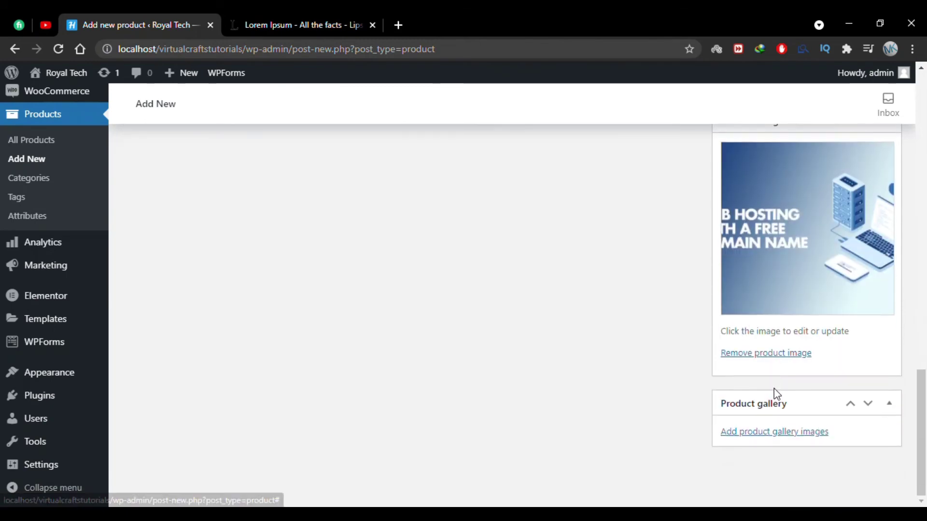
{"action": "left_click", "coordinate": [775, 433]}
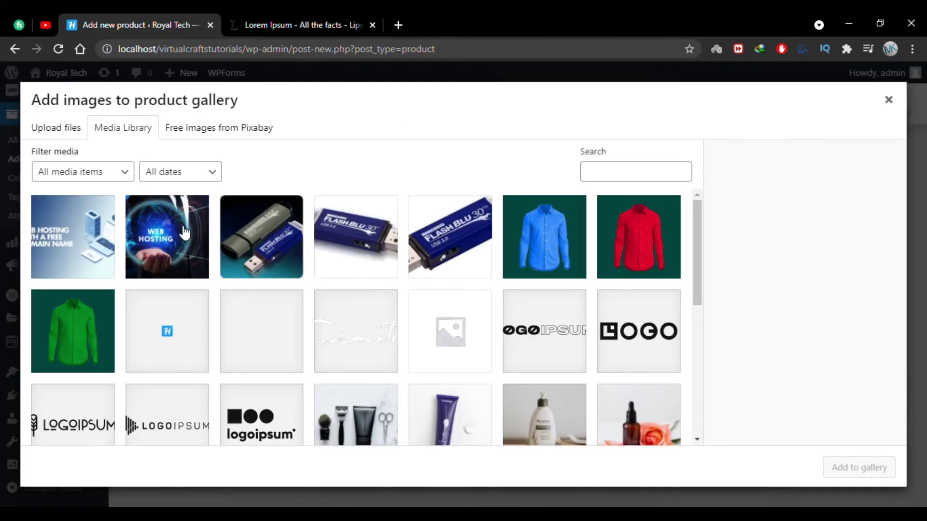
{"action": "left_click", "coordinate": [94, 239]}
{"action": "left_click", "coordinate": [185, 246]}
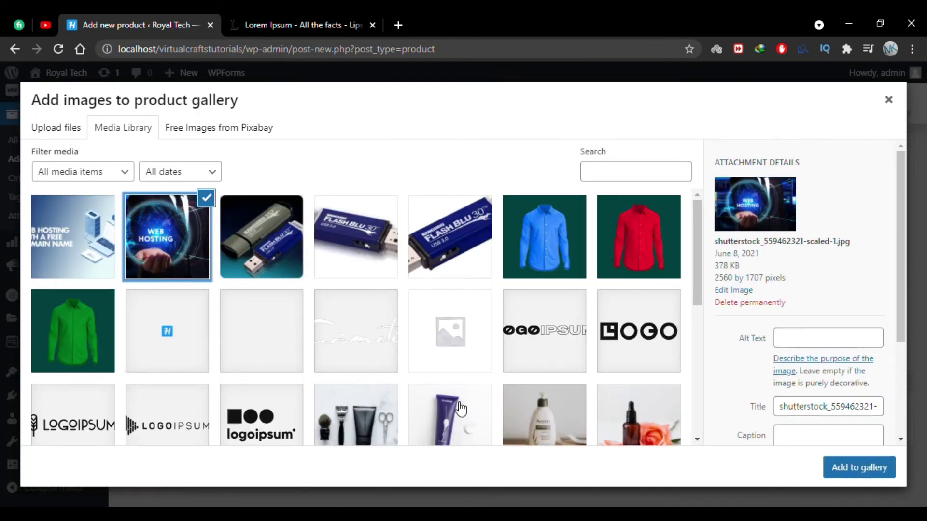
{"action": "left_click", "coordinate": [90, 275]}
{"action": "left_click", "coordinate": [841, 471]}
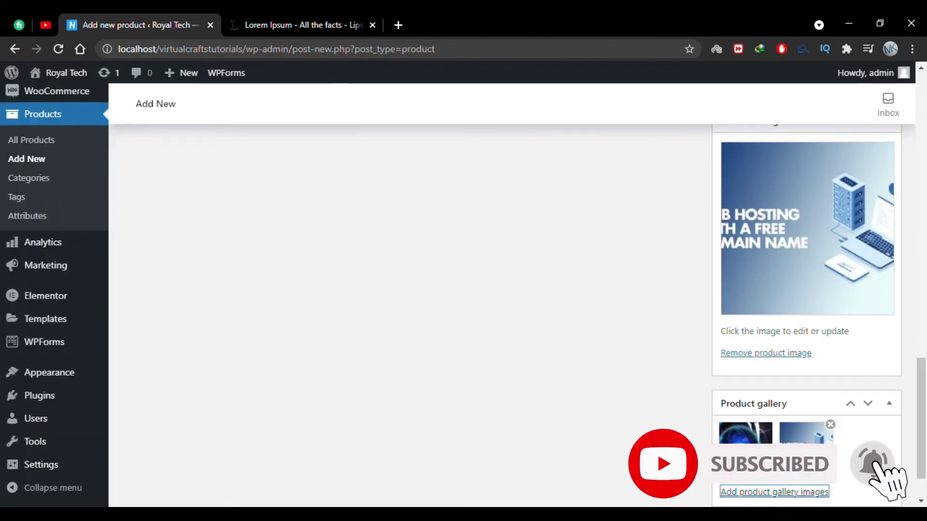
- Publish the Royal Web Hosting product and dismiss the SKU error notice
{"action": "scroll", "coordinate": [671, 340], "scroll_direction": "up", "scroll_amount": 5}
{"action": "scroll", "coordinate": [684, 346], "scroll_direction": "down", "scroll_amount": 3}
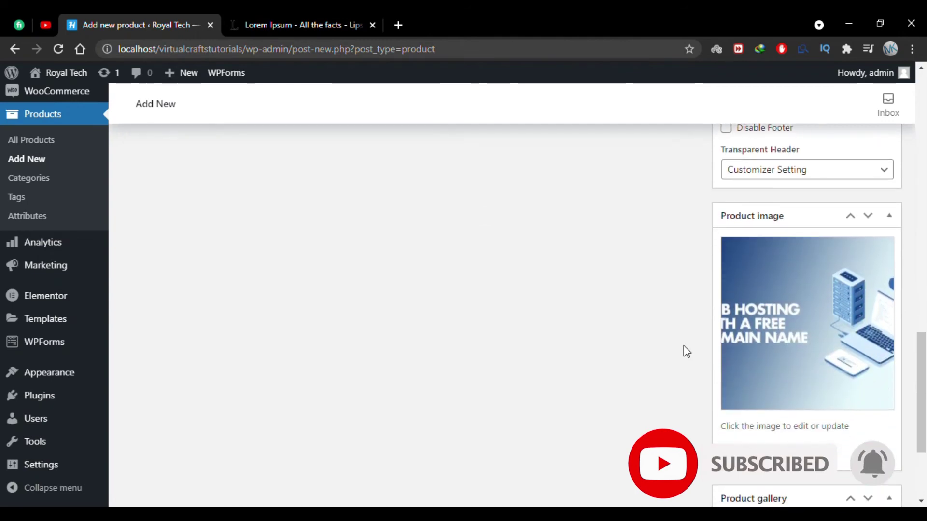
{"action": "scroll", "coordinate": [683, 346], "scroll_direction": "up", "scroll_amount": 13}
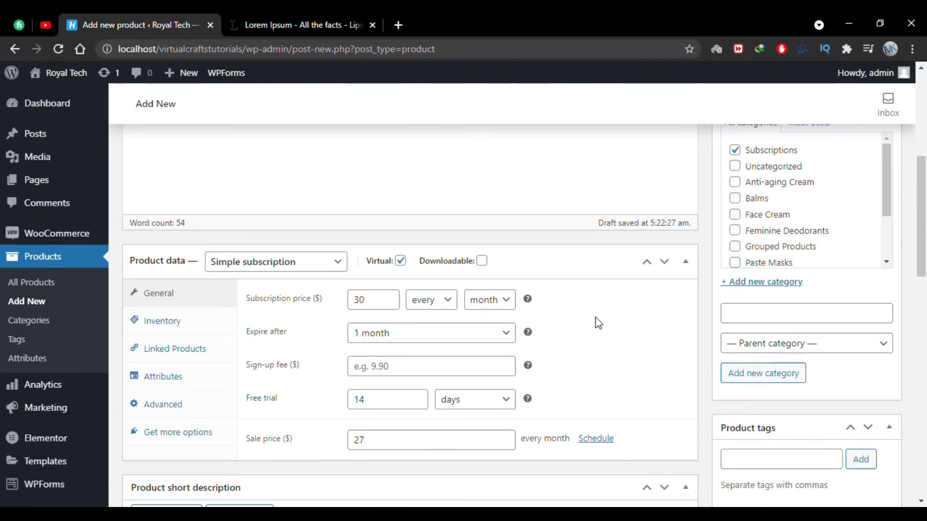
{"action": "scroll", "coordinate": [679, 316], "scroll_direction": "up", "scroll_amount": 6}
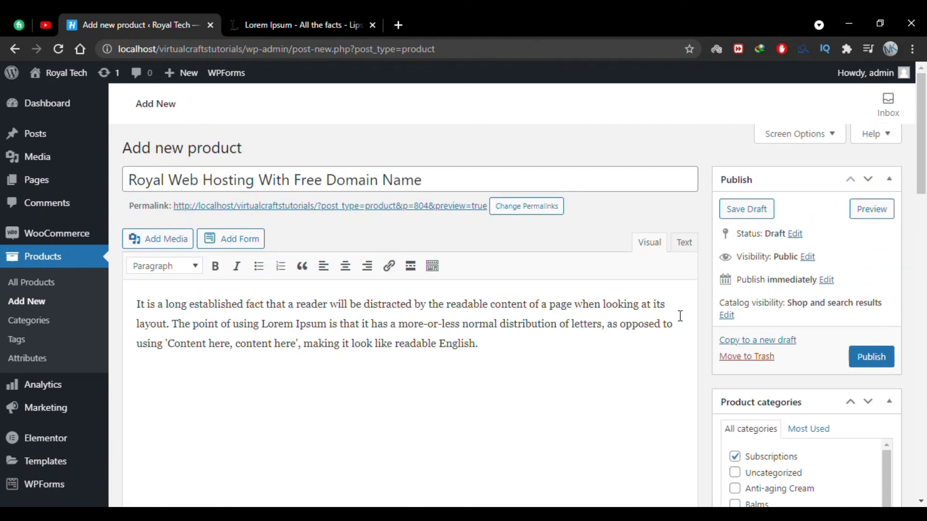
{"action": "left_click", "coordinate": [865, 366]}
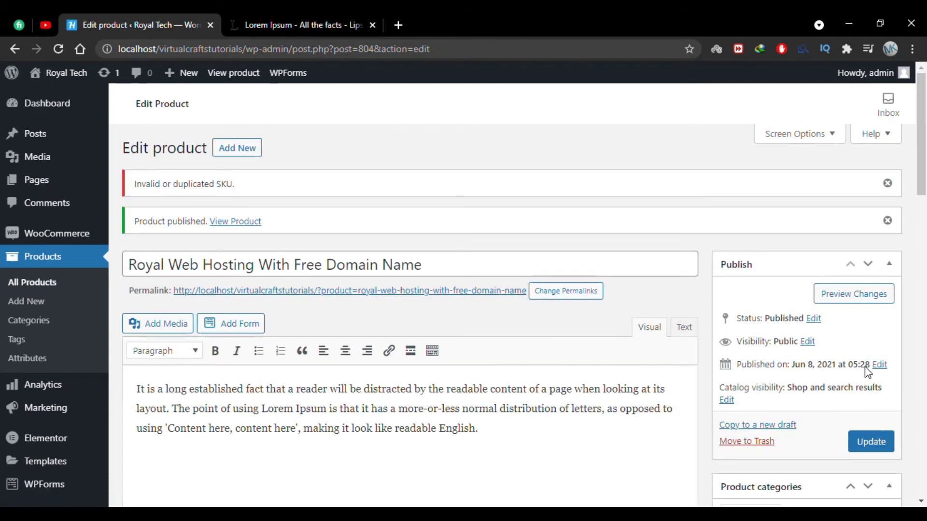
{"action": "left_click", "coordinate": [887, 183]}
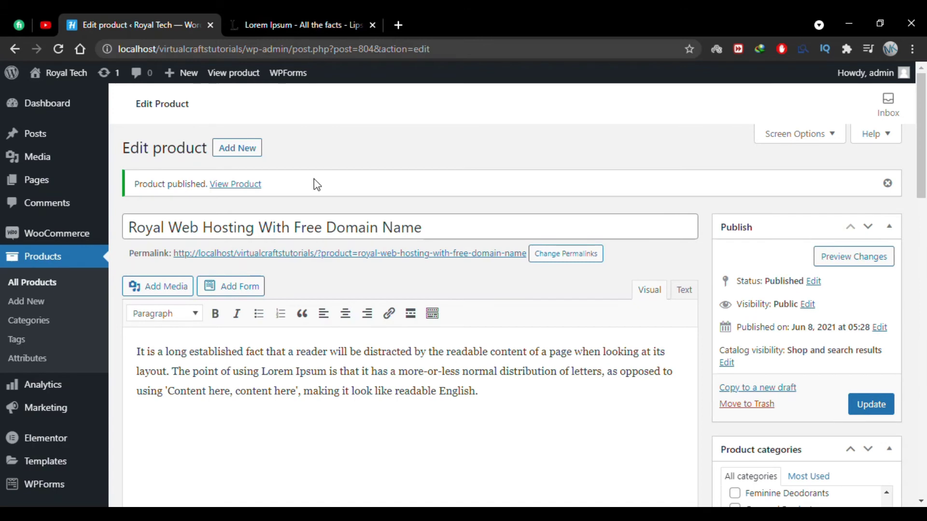
- Open the published product's store page in a new browser tab and switch to it
{"action": "right_click", "coordinate": [247, 186]}
{"action": "left_click", "coordinate": [267, 191]}
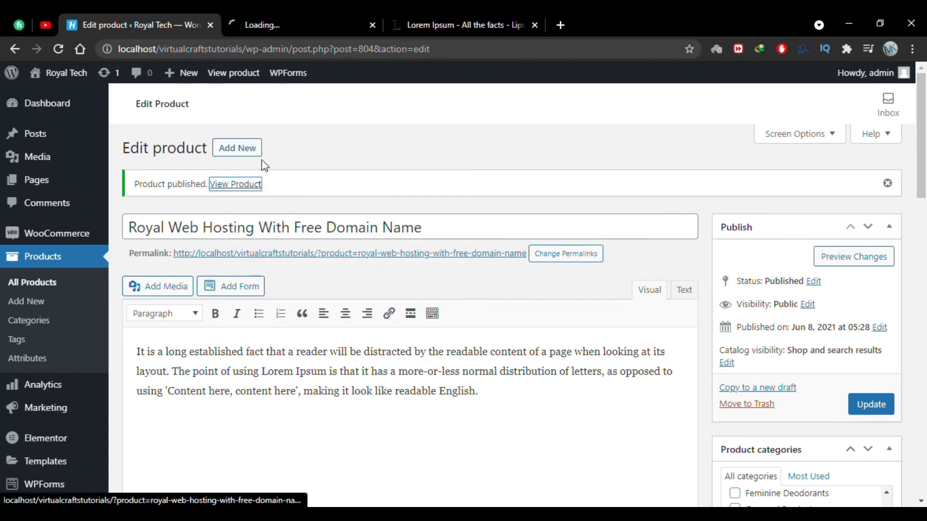
{"action": "left_click", "coordinate": [279, 34]}
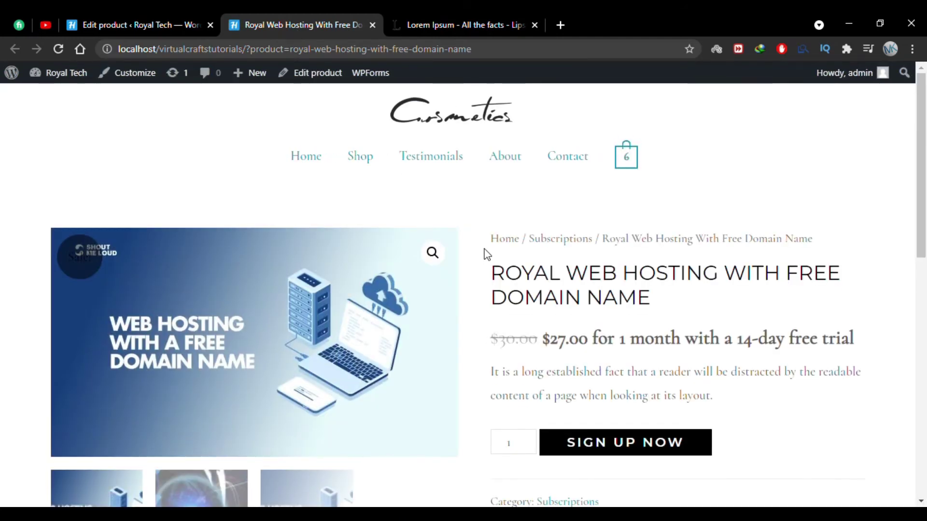
- Examine the title, category path, sale price, free trial terms and short description on the product page
{"action": "scroll", "coordinate": [486, 255], "scroll_direction": "down", "scroll_amount": 1}
{"action": "scroll", "coordinate": [486, 254], "scroll_direction": "down", "scroll_amount": 1}
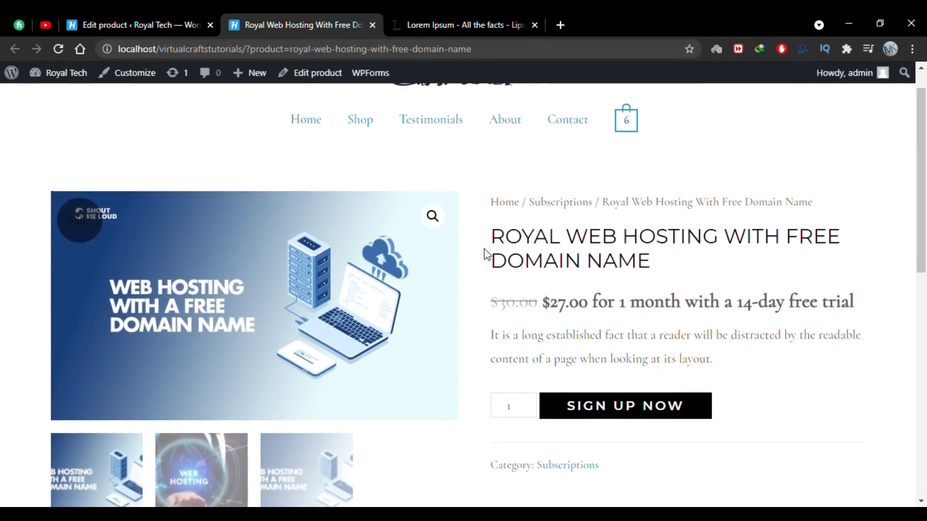
{"action": "left_click_drag", "start_coordinate": [662, 248], "coordinate": [493, 218]}
{"action": "left_click", "coordinate": [494, 218]}
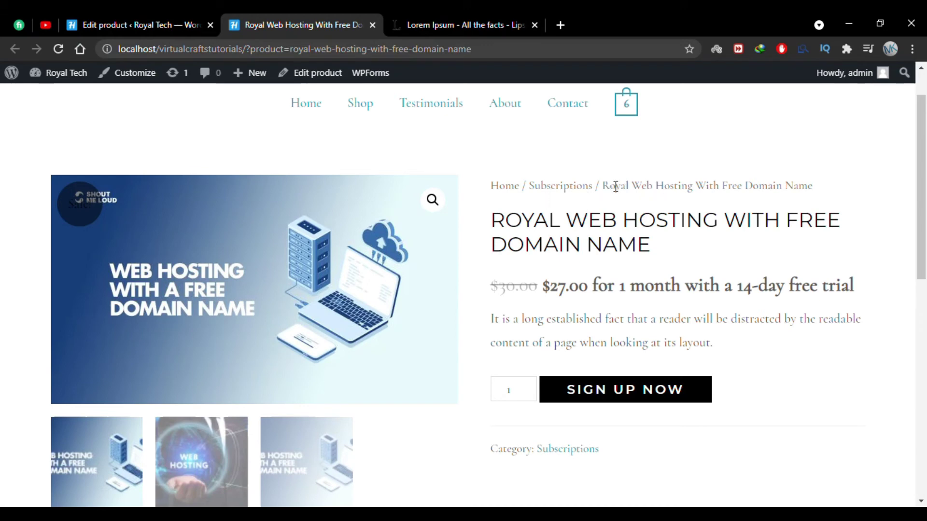
{"action": "scroll", "coordinate": [628, 240], "scroll_direction": "down", "scroll_amount": 1}
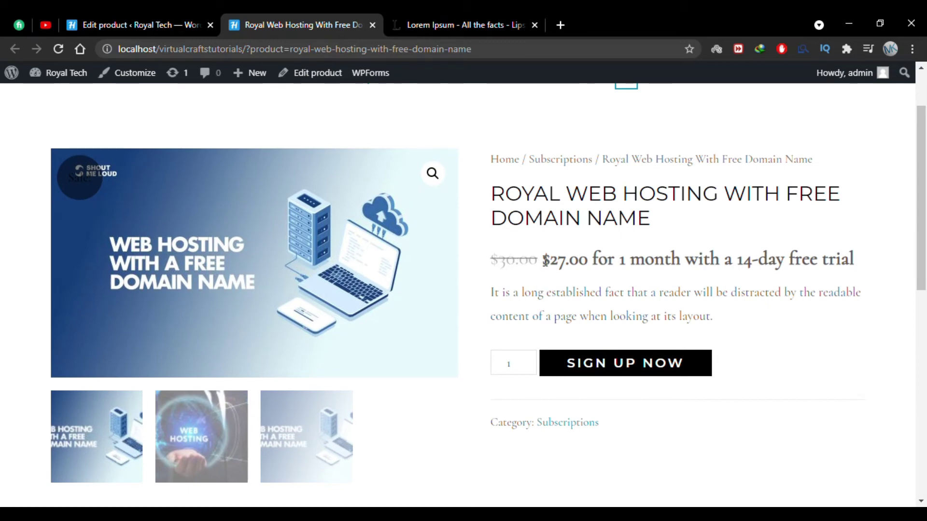
{"action": "left_click_drag", "start_coordinate": [542, 261], "coordinate": [589, 261]}
{"action": "left_click", "coordinate": [586, 261]}
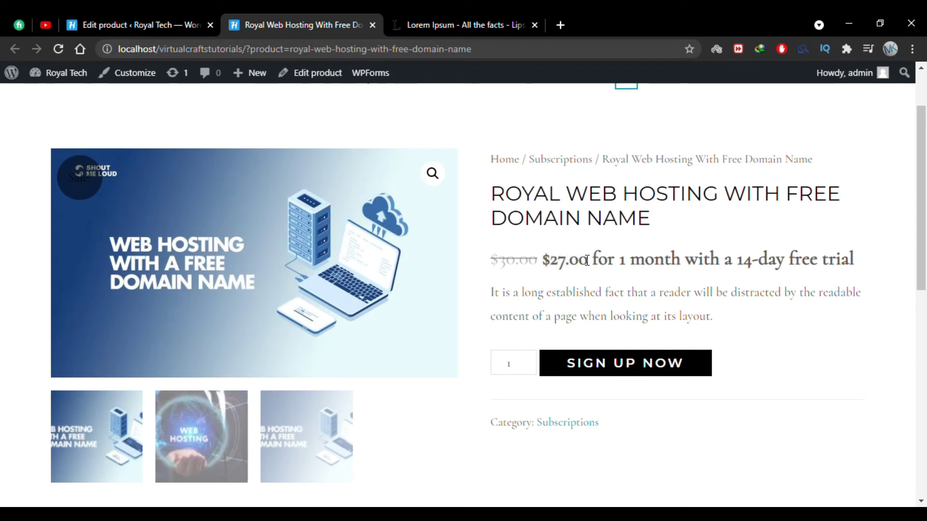
{"action": "left_click_drag", "start_coordinate": [738, 260], "coordinate": [857, 262]}
{"action": "left_click", "coordinate": [857, 260]}
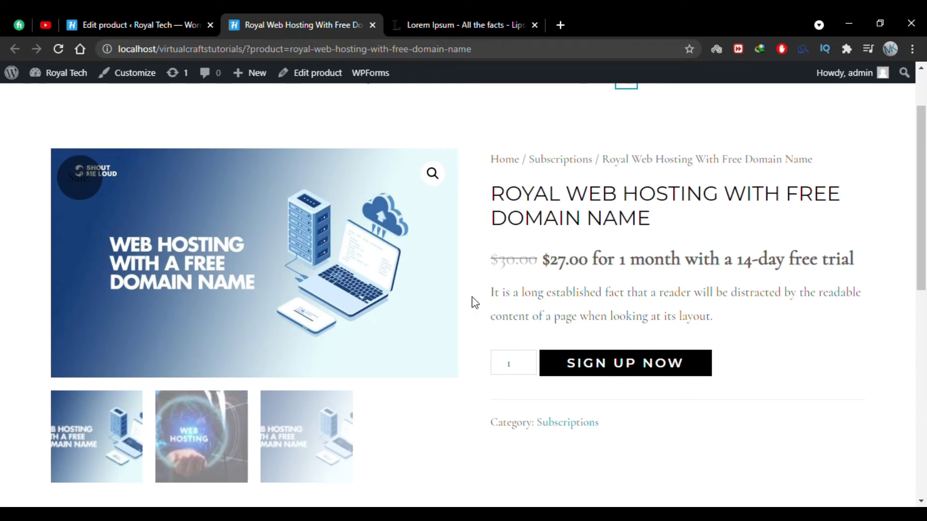
{"action": "left_click_drag", "start_coordinate": [491, 291], "coordinate": [740, 320]}
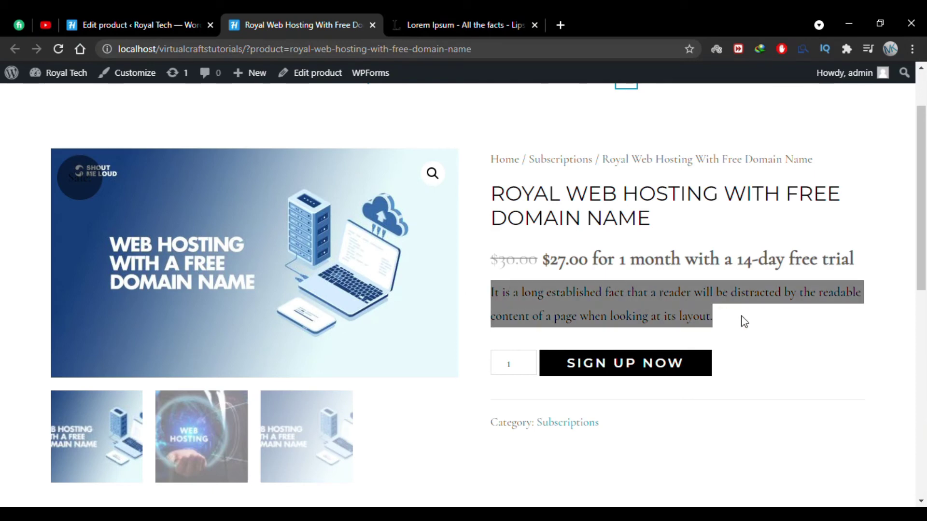
{"action": "left_click", "coordinate": [741, 321]}
{"action": "scroll", "coordinate": [628, 322], "scroll_direction": "down", "scroll_amount": 1}
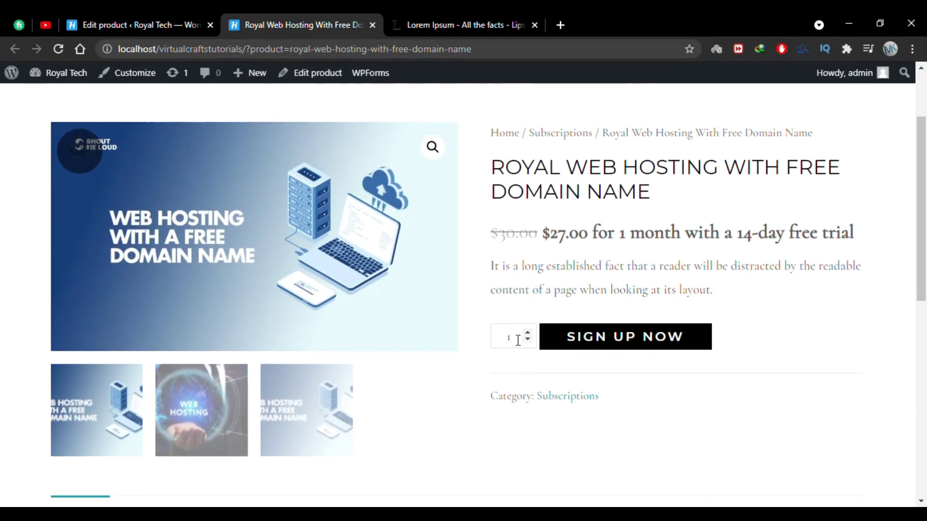
- Sign up for the web hosting subscription with a quantity of 1 and view the cart
{"action": "double_click", "coordinate": [516, 337]}
{"action": "left_click", "coordinate": [528, 340]}
{"action": "scroll", "coordinate": [493, 296], "scroll_direction": "down", "scroll_amount": 1}
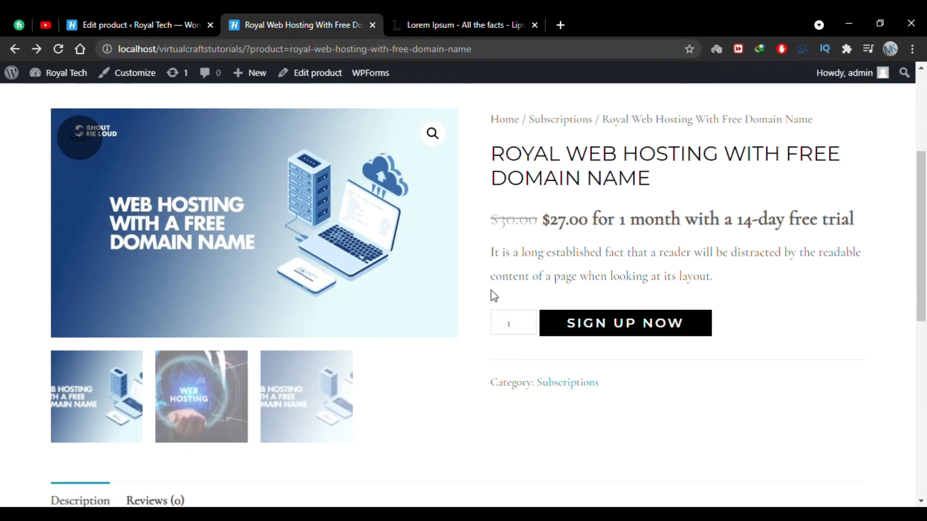
{"action": "left_click", "coordinate": [620, 326]}
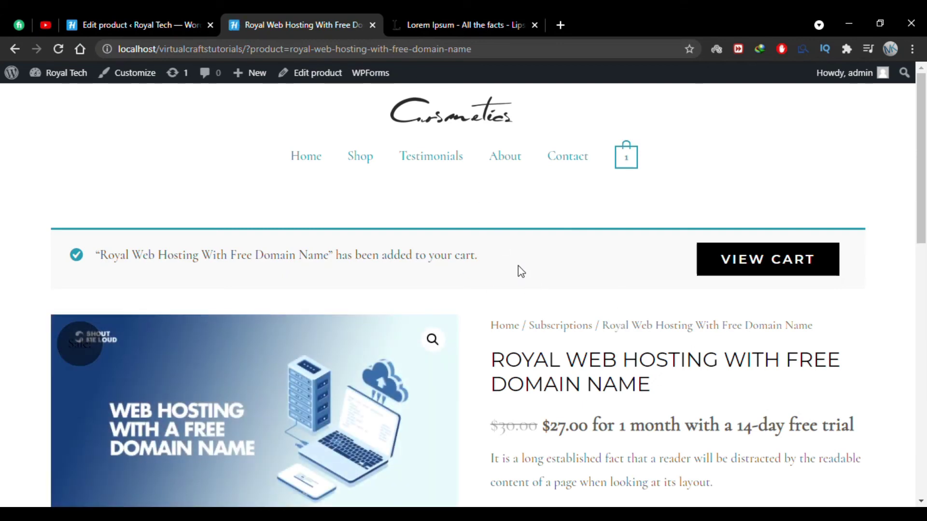
{"action": "left_click", "coordinate": [749, 265]}
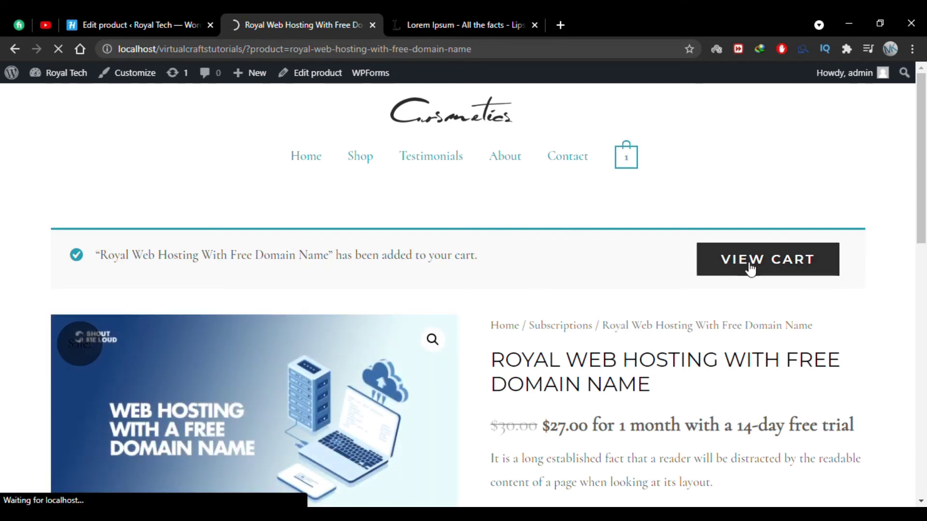
- Examine the subscription's price terms, recurring totals and first renewal date in the cart
{"action": "scroll", "coordinate": [572, 266], "scroll_direction": "down", "scroll_amount": 1}
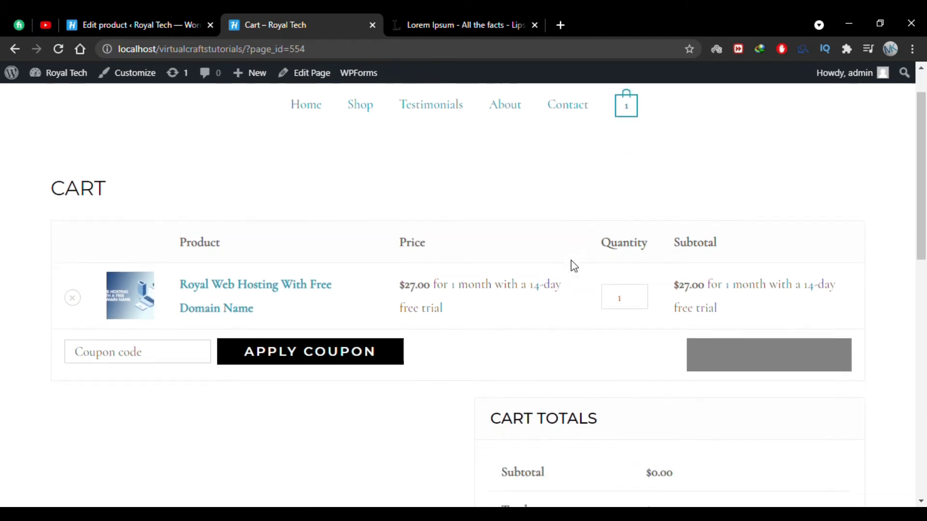
{"action": "scroll", "coordinate": [572, 266], "scroll_direction": "down", "scroll_amount": 1}
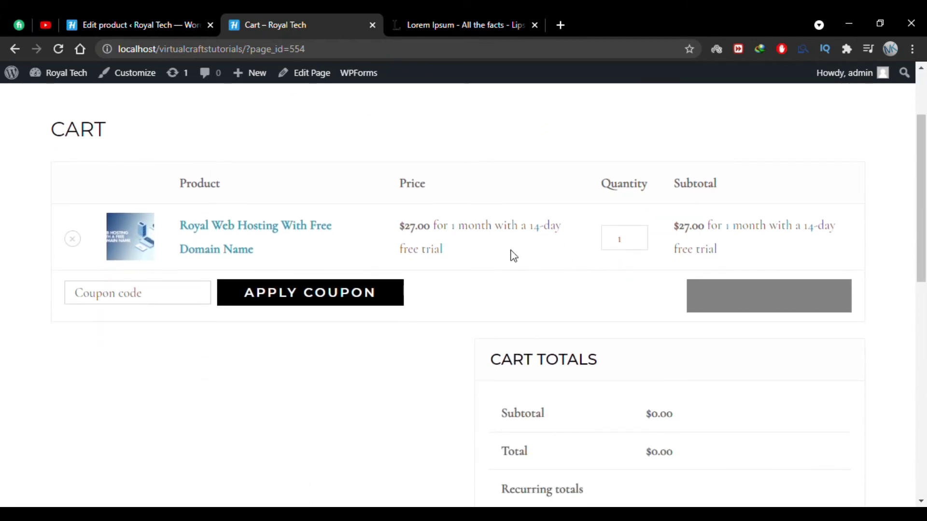
{"action": "scroll", "coordinate": [458, 374], "scroll_direction": "down", "scroll_amount": 5}
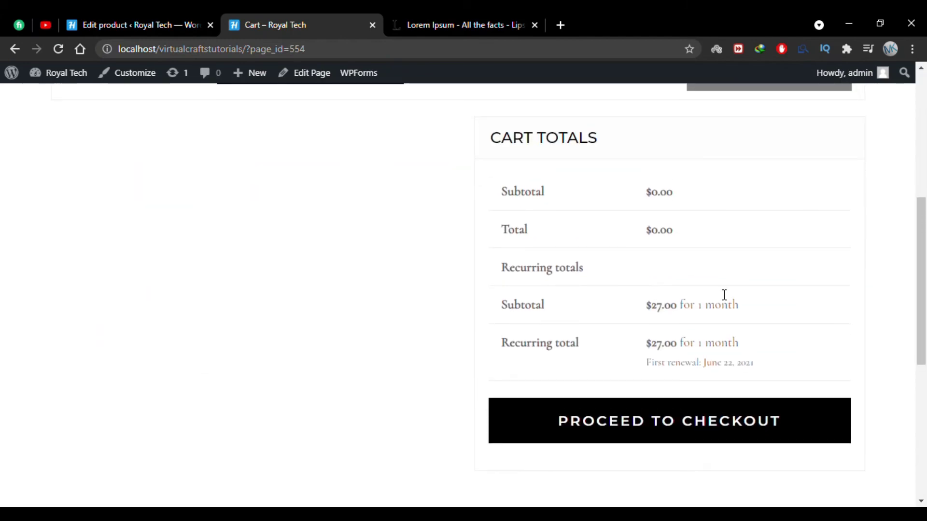
{"action": "left_click_drag", "start_coordinate": [739, 305], "coordinate": [694, 305]}
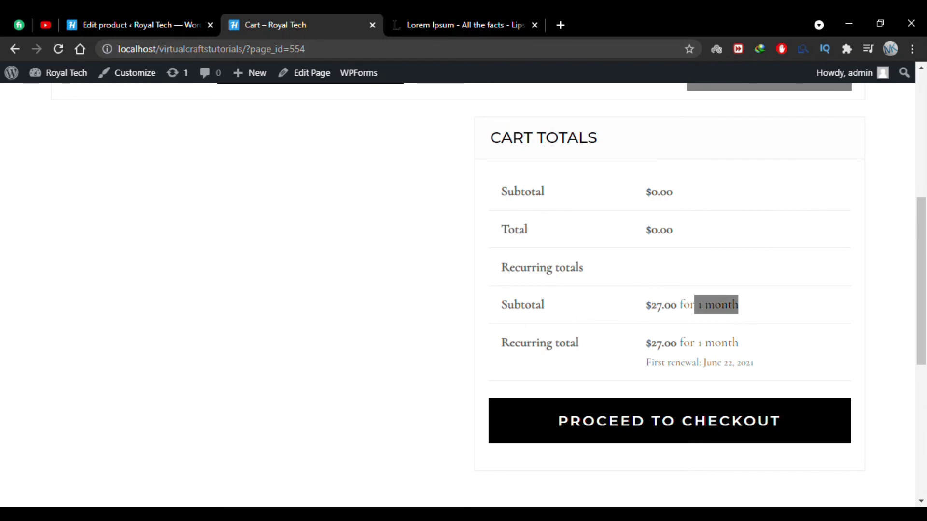
{"action": "left_click", "coordinate": [720, 339]}
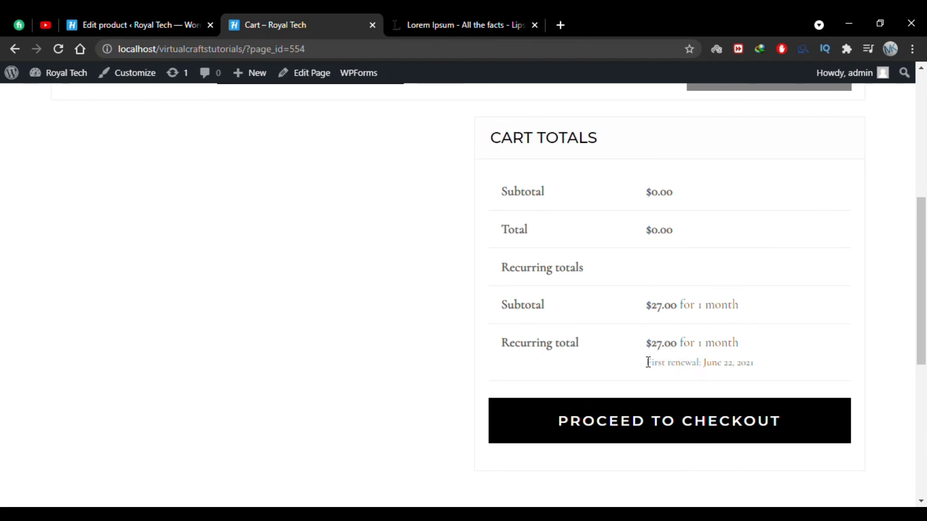
{"action": "left_click_drag", "start_coordinate": [648, 362], "coordinate": [691, 358]}
{"action": "left_click", "coordinate": [697, 358]}
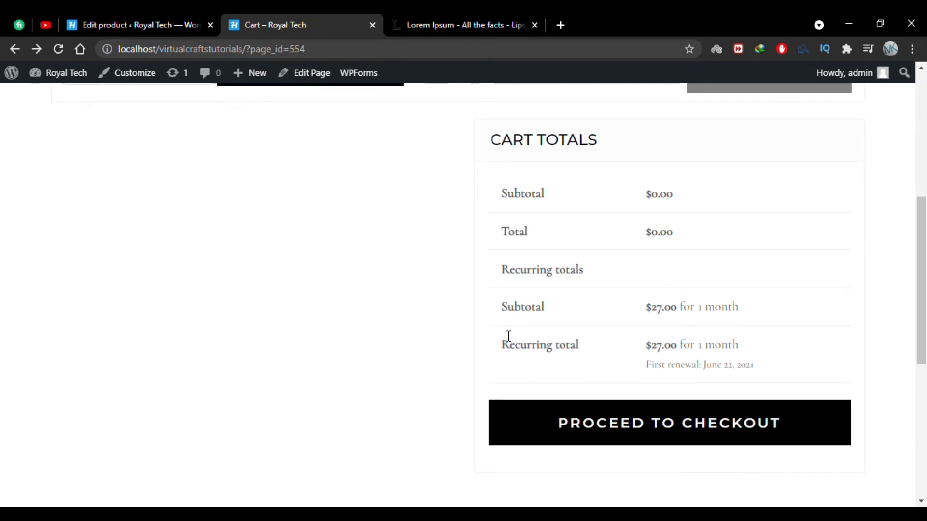
- Return from the cart to the web hosting product page
{"action": "scroll", "coordinate": [508, 336], "scroll_direction": "up", "scroll_amount": 7}
{"action": "left_click", "coordinate": [20, 47]}
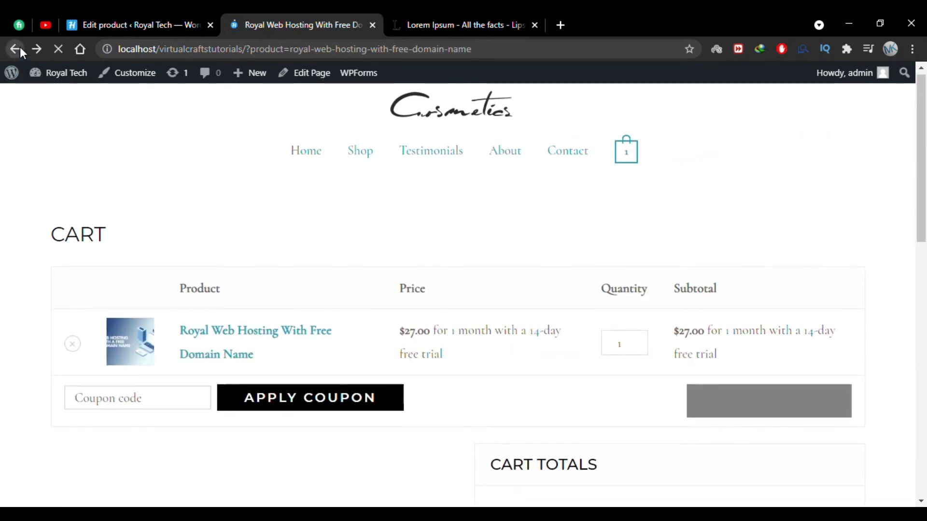
{"action": "scroll", "coordinate": [323, 193], "scroll_direction": "down", "scroll_amount": 3}
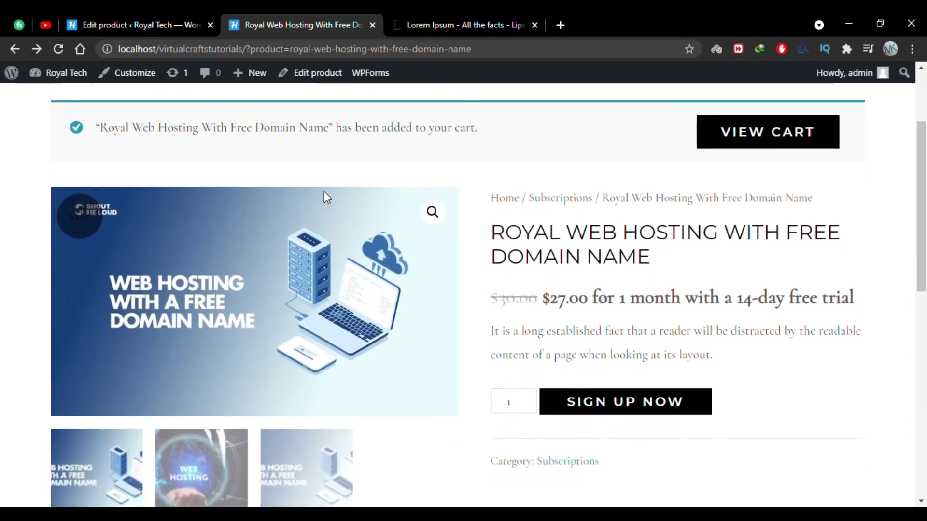